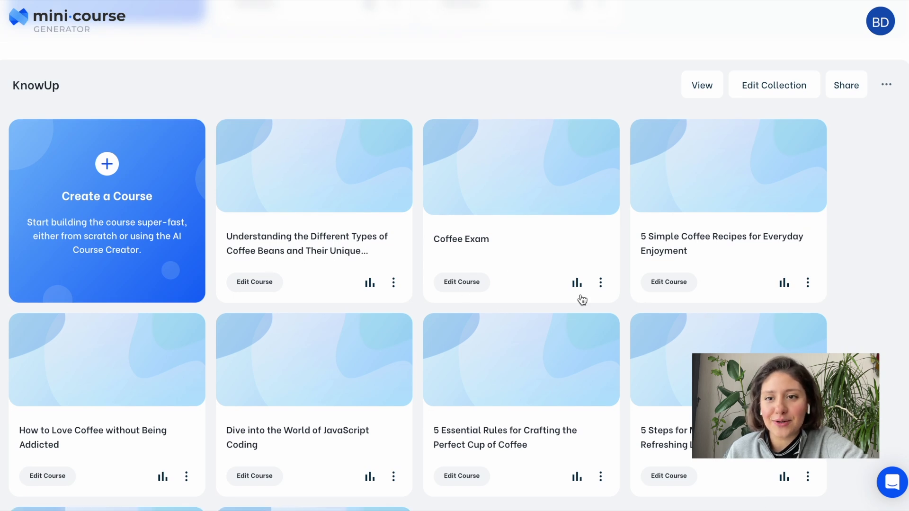
Step: Start a new course from the Create a Course card at the top of the gallery
scroll(598, 205, up, 4)
scroll(598, 204, up, 3)
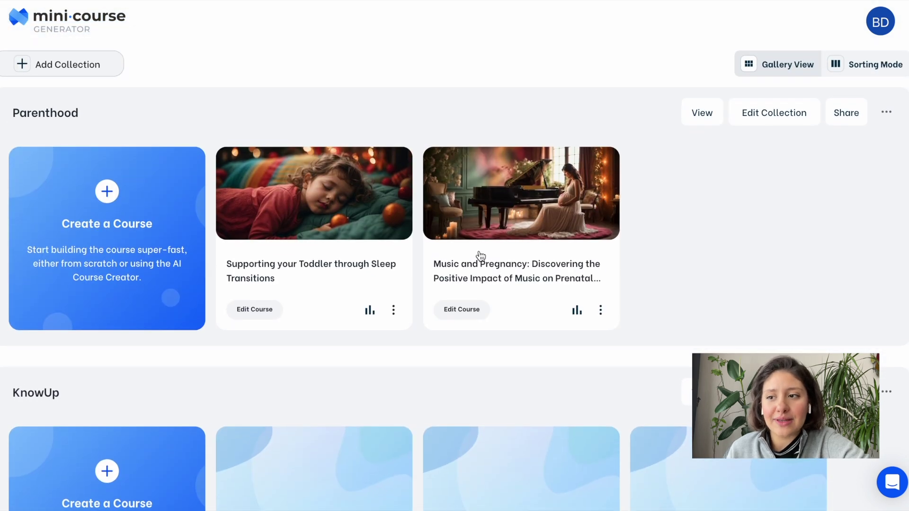
click(115, 223)
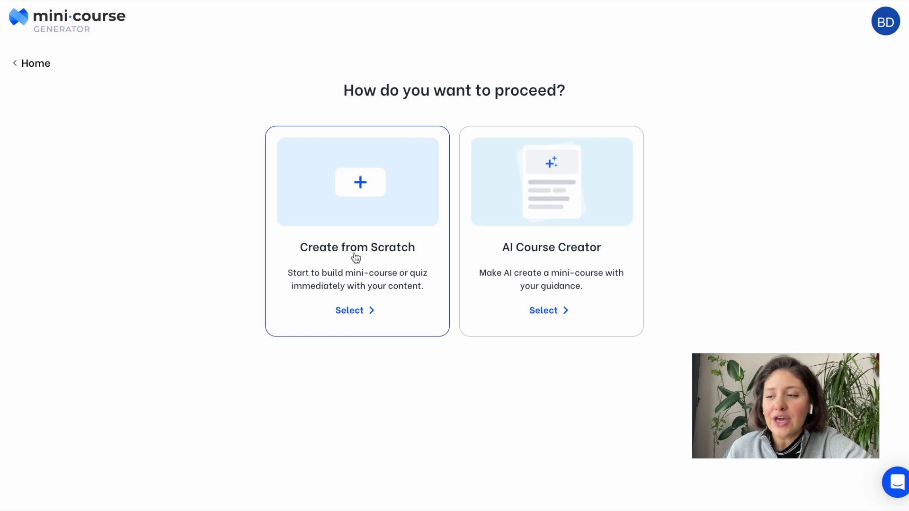
Step: Choose AI Course Creator and keep English as the course language
click(579, 262)
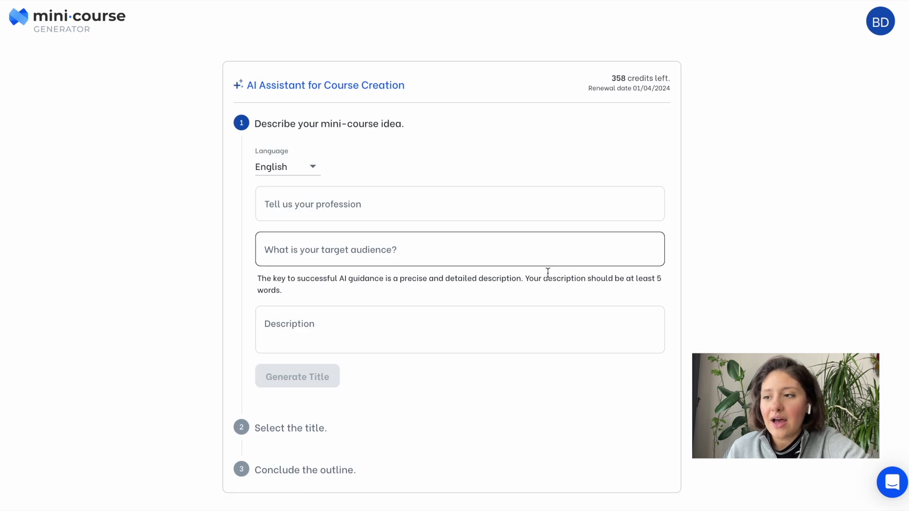
scroll(489, 331, down, 1)
scroll(489, 332, up, 1)
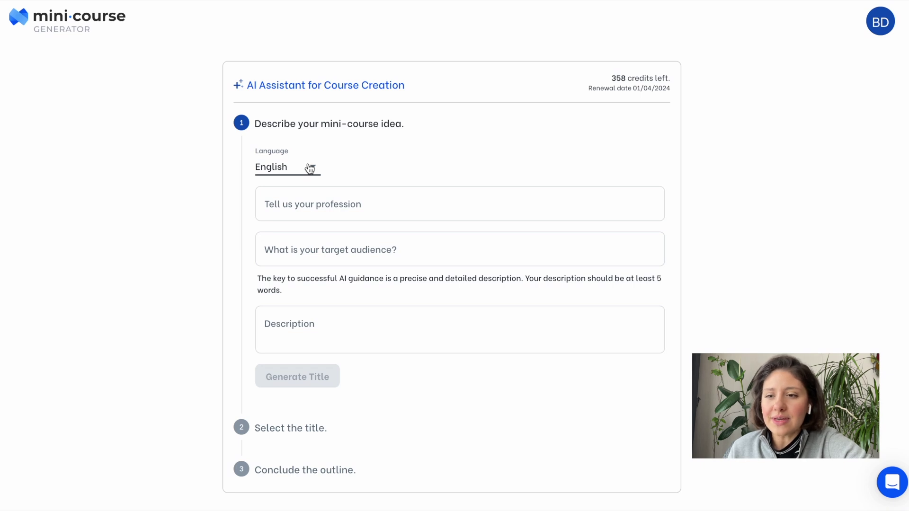
click(310, 169)
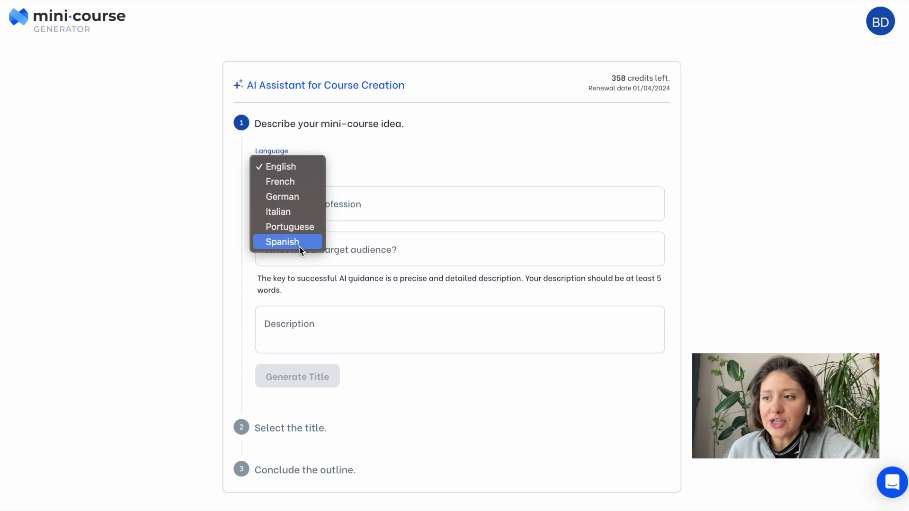
click(359, 161)
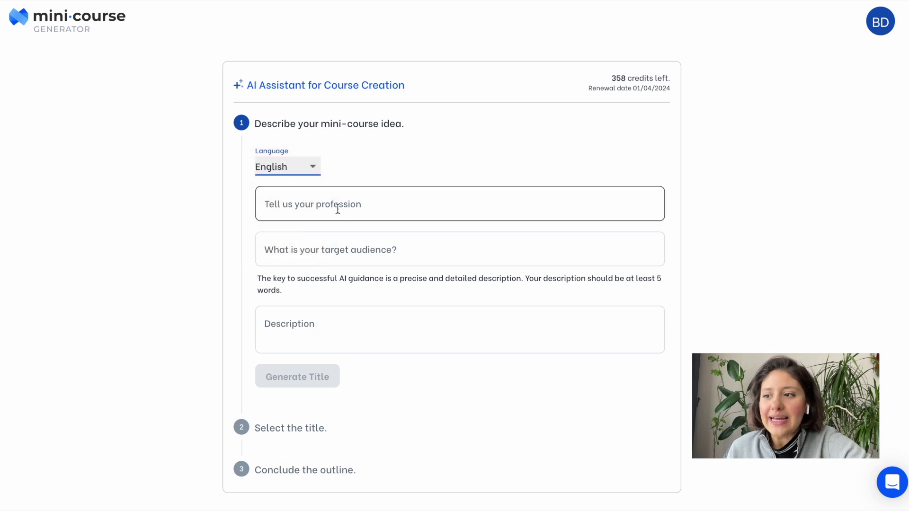
Step: Enter profession 'Parenthood coach', audience 'Parents of small school children', and a first-school-days description
click(338, 209)
text(Pa)
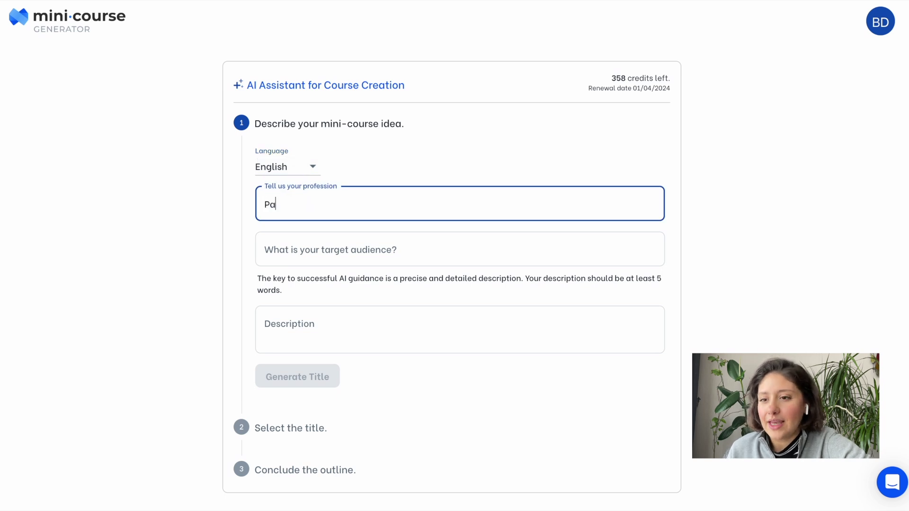
text(renthood coach)
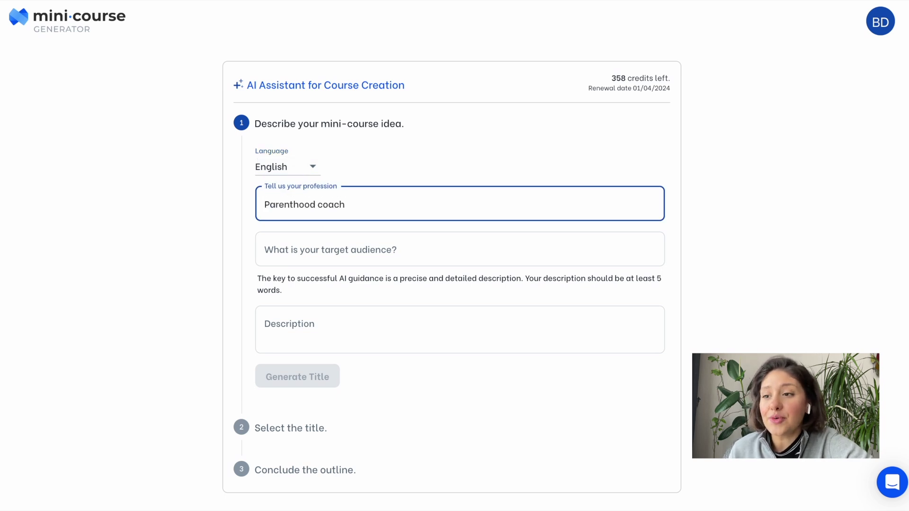
click(347, 250)
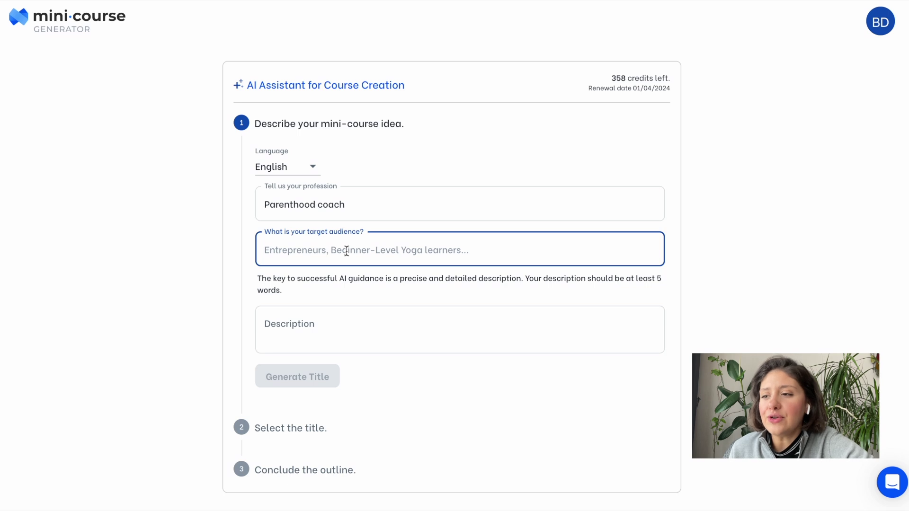
text(Parents of small school children)
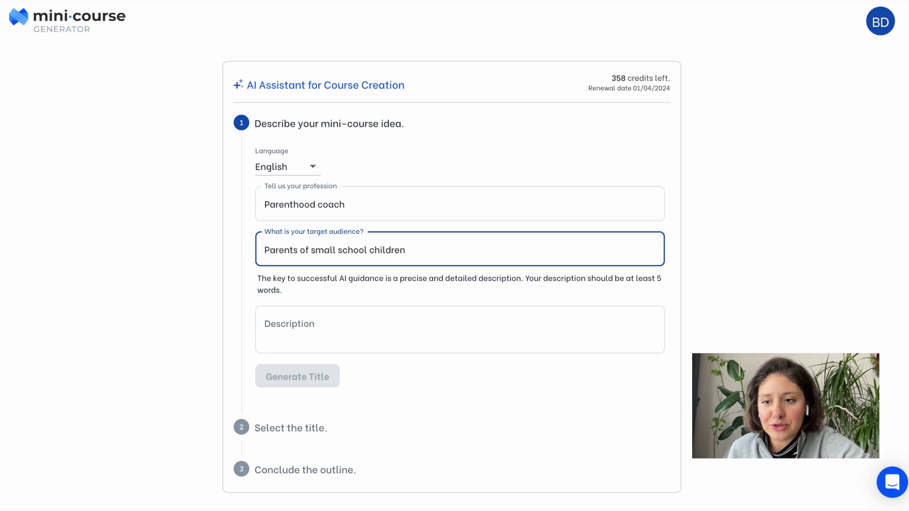
click(318, 324)
text(a course f)
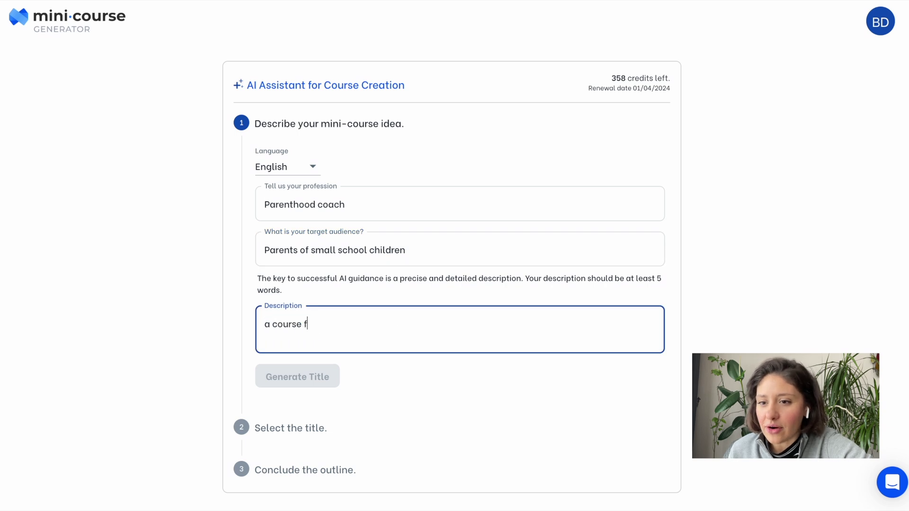
text(or parents to teach them helpful strategies about the )
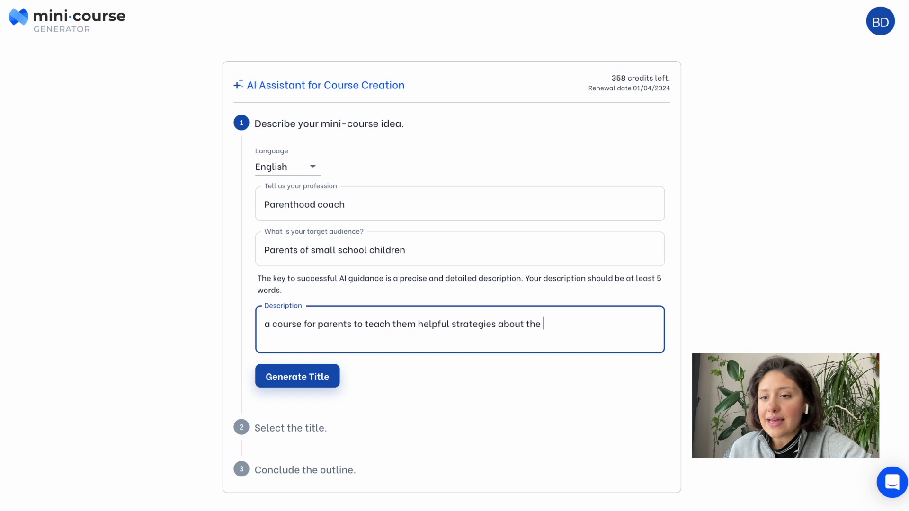
text(era when)
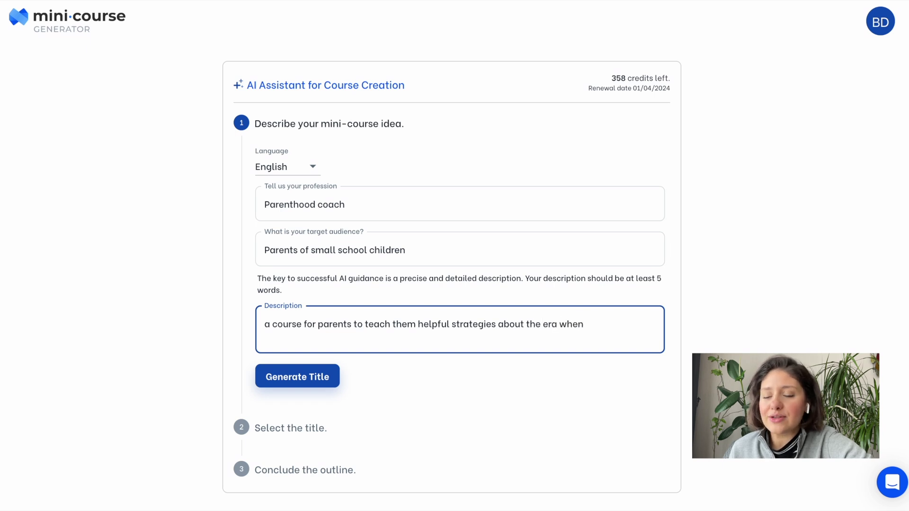
text( the children are old enough to start going to school for the first time)
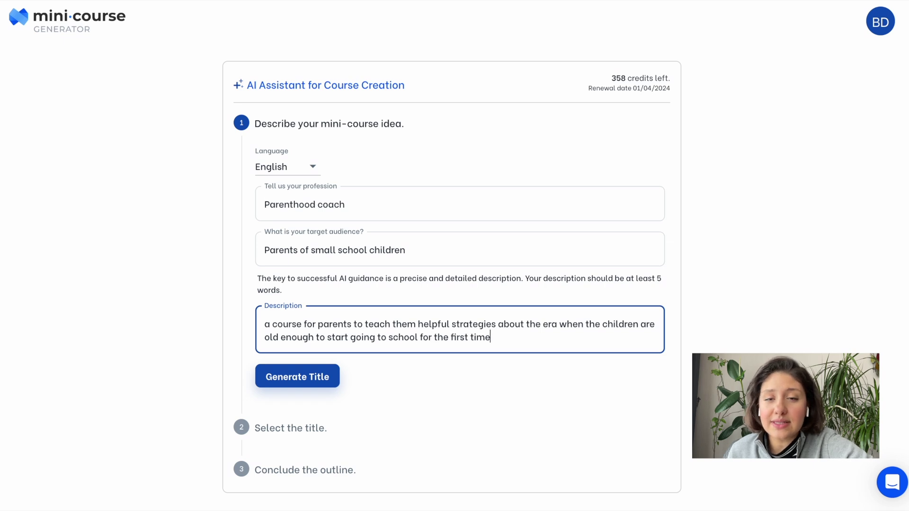
Step: Generate titles and pick 'Giving Your Child the Best Start in School: What Parents Need to Know'
click(298, 379)
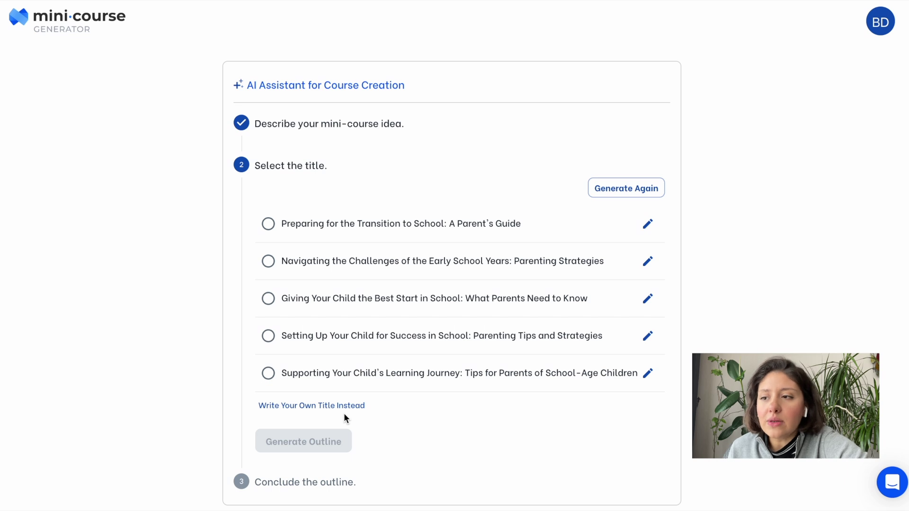
click(316, 303)
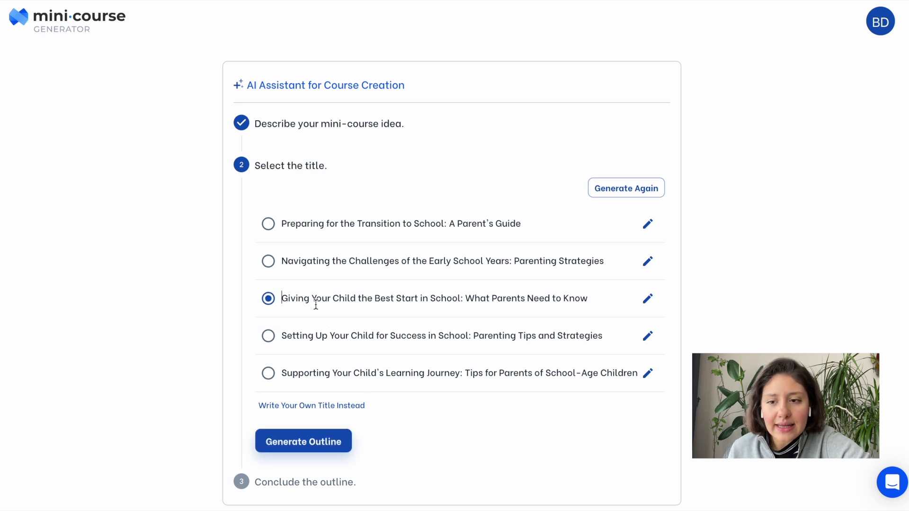
Step: Generate the course outline and review its sections
click(311, 450)
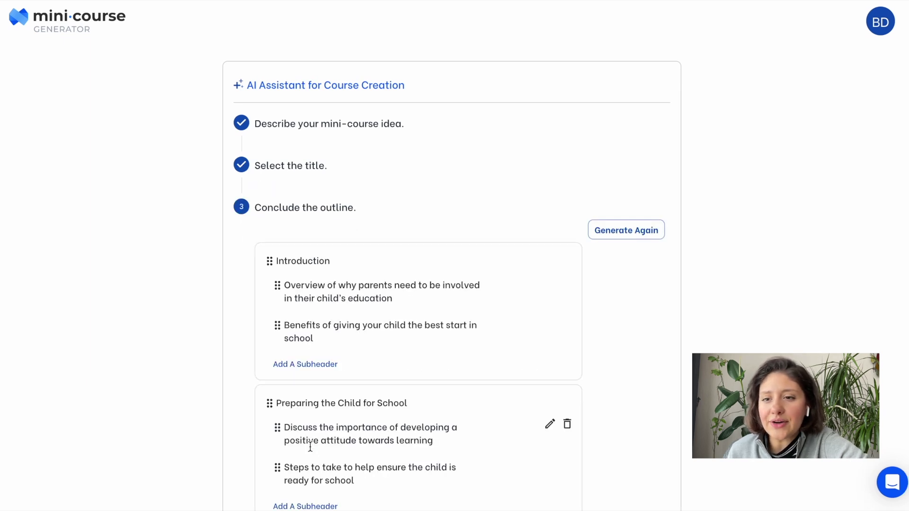
scroll(310, 447, down, 3)
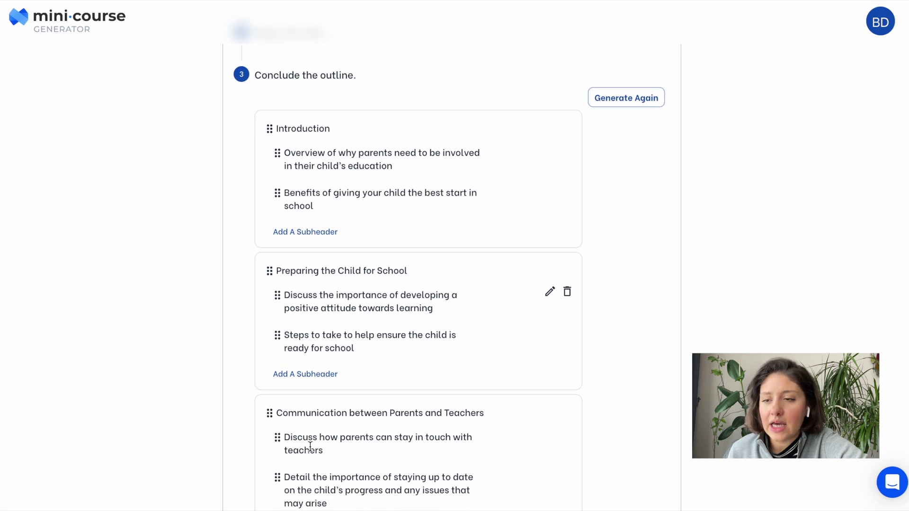
scroll(310, 447, down, 9)
scroll(310, 446, down, 6)
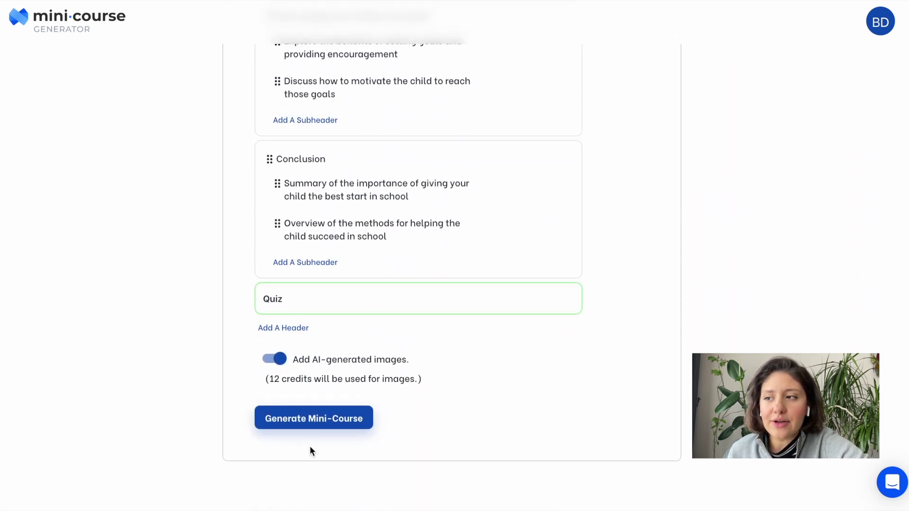
scroll(310, 446, up, 7)
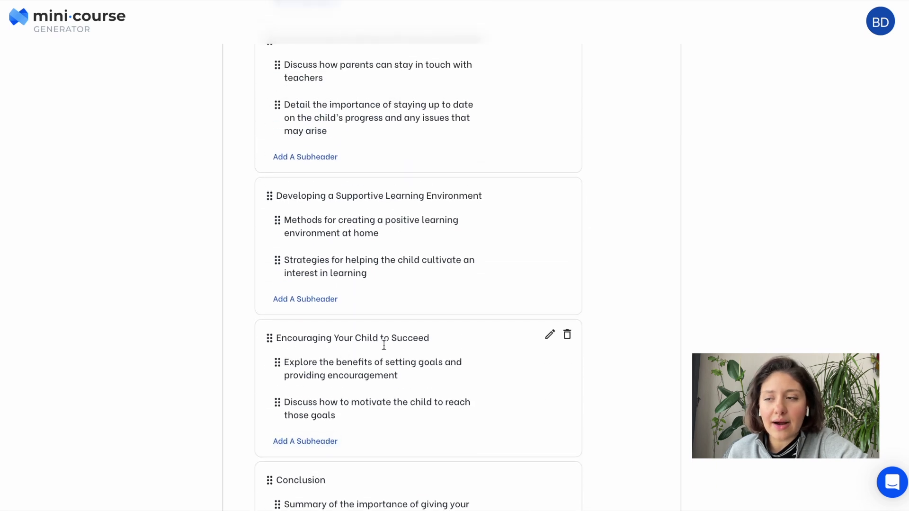
mouse_move(445, 372)
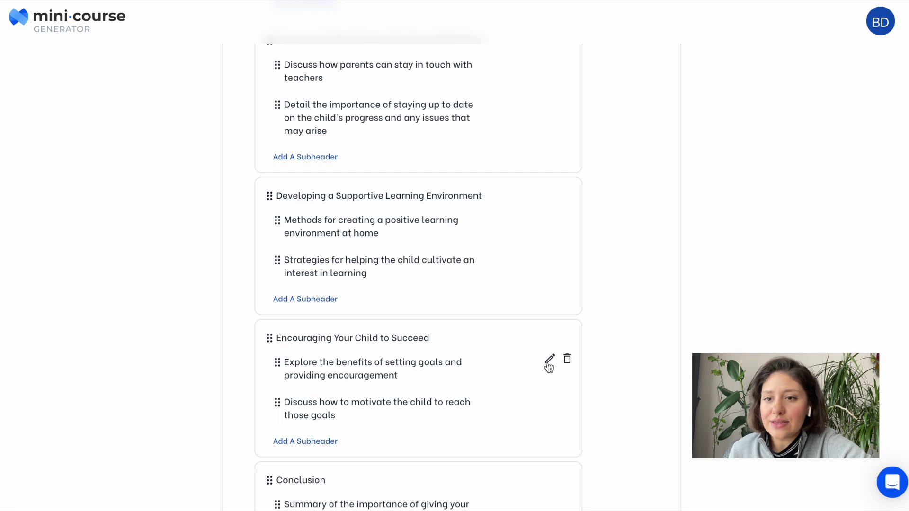
scroll(316, 443, down, 5)
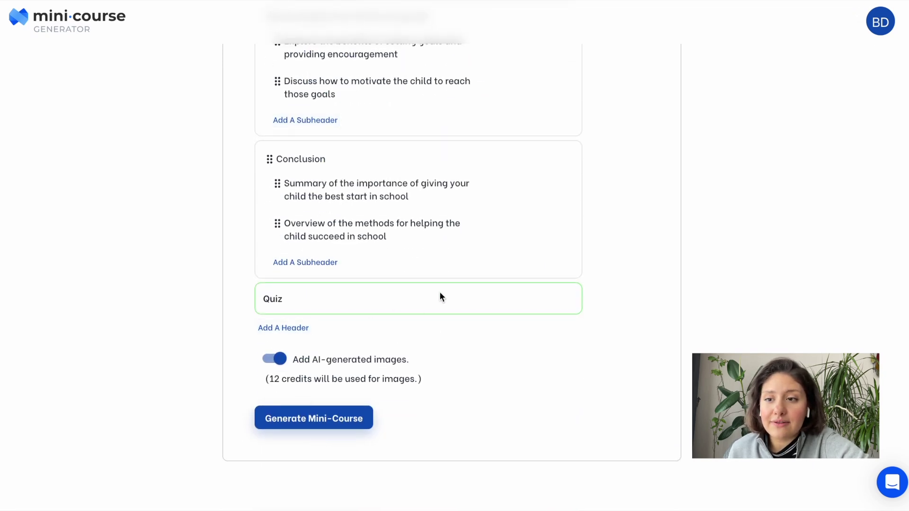
scroll(440, 296, up, 13)
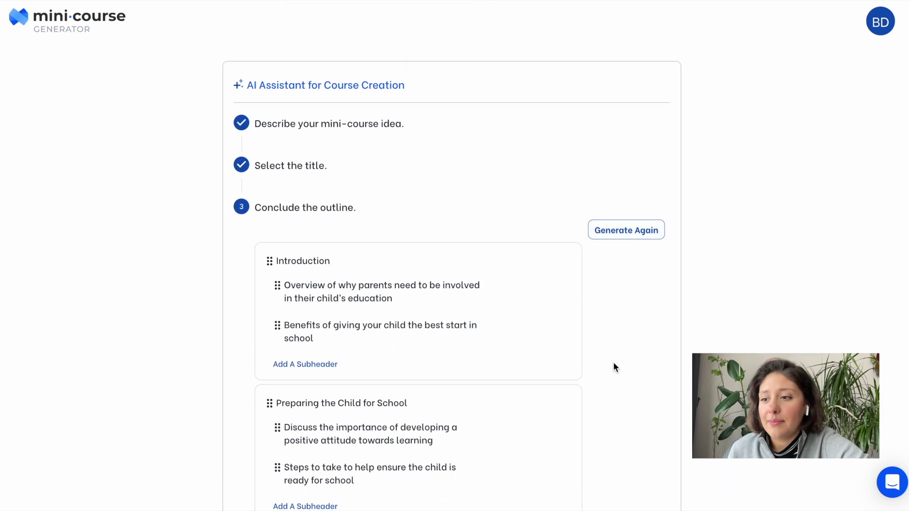
scroll(442, 396, down, 3)
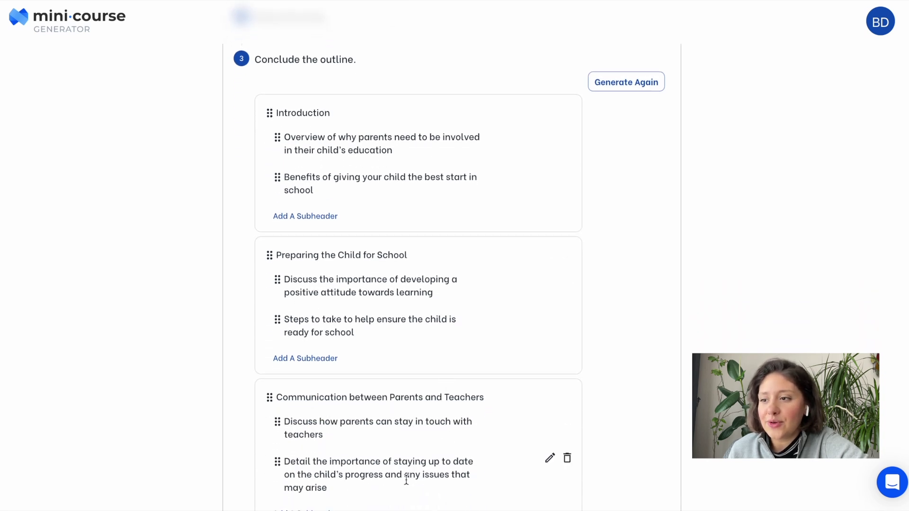
scroll(406, 480, down, 4)
scroll(405, 477, down, 1)
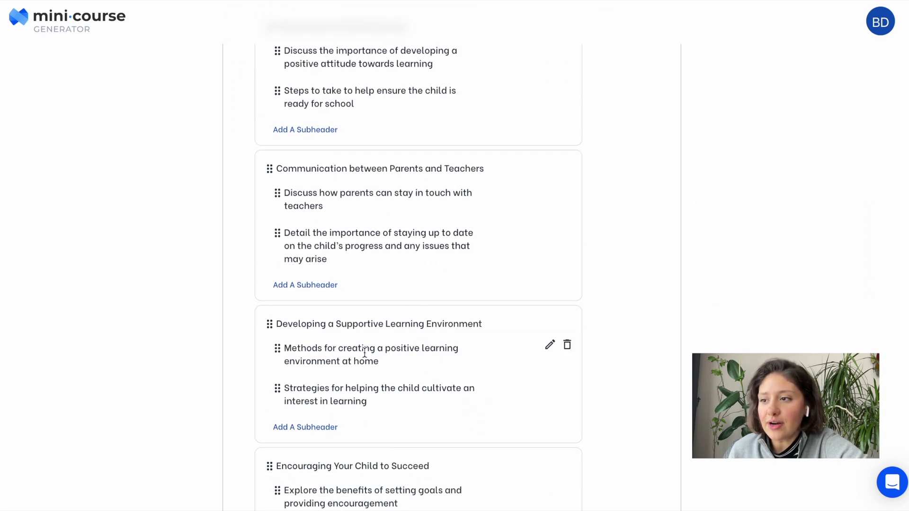
Step: Move Developing a Supportive Learning Environment above Communication between Parents and Teachers
drag(269, 324, 281, 181)
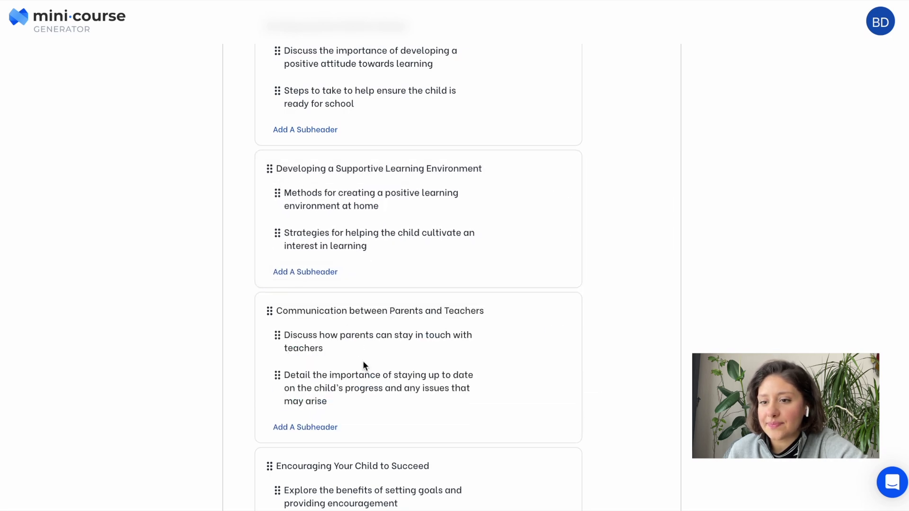
scroll(362, 359, down, 5)
scroll(369, 366, down, 4)
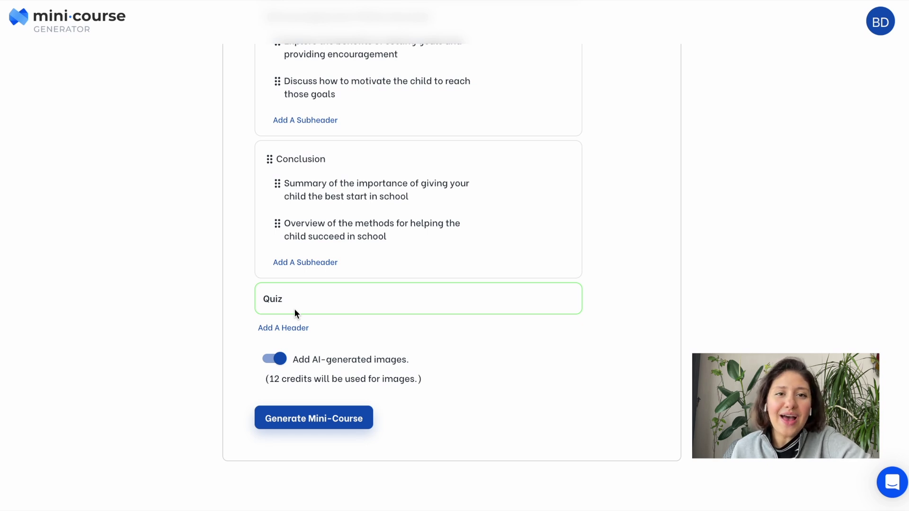
Step: Generate the mini-course from the outline with 'Add AI-generated images' left on
click(282, 362)
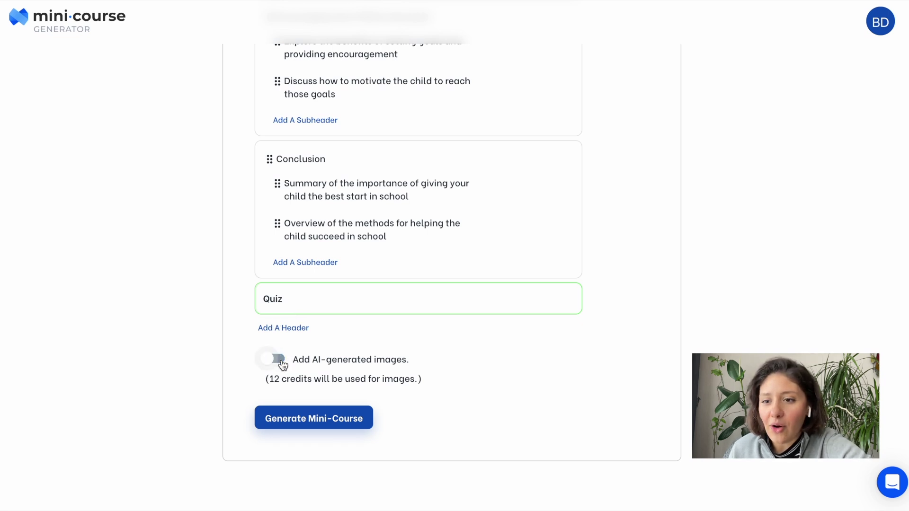
click(282, 363)
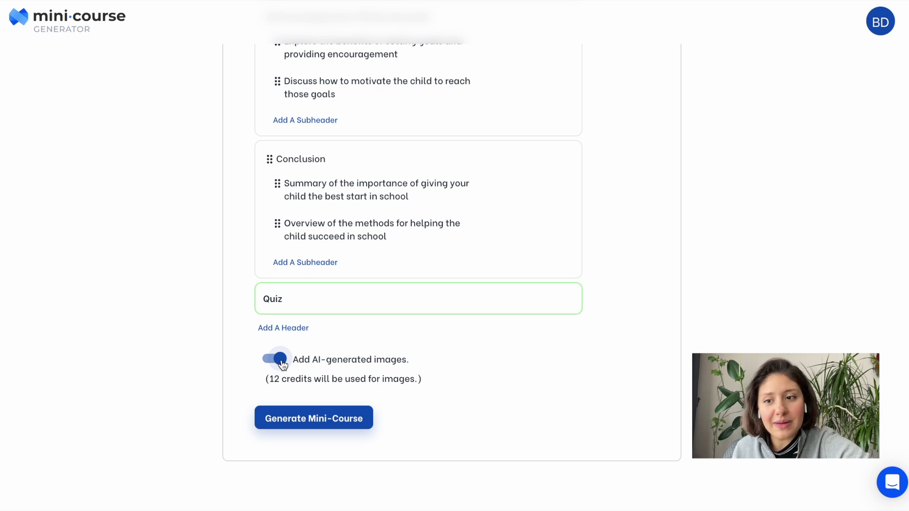
click(318, 426)
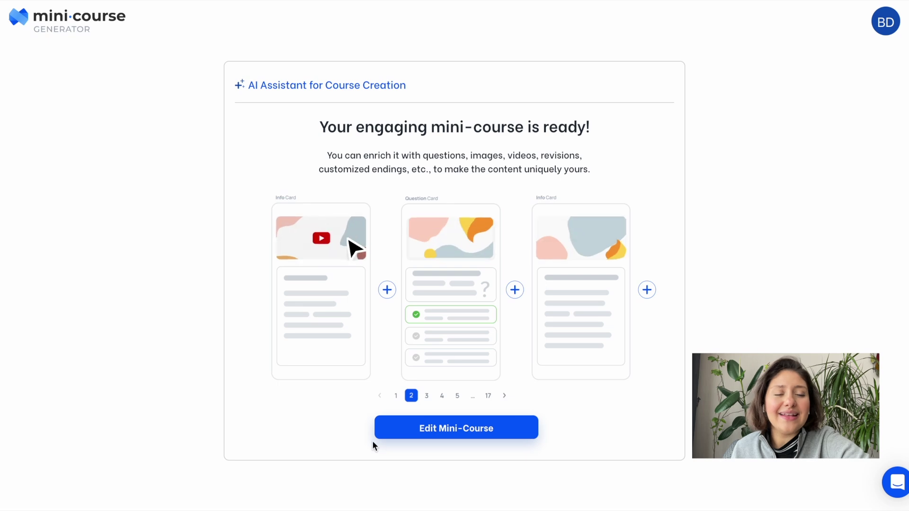
Step: Open the course in the editor and jump between the Steps to take and Overview cards
click(421, 429)
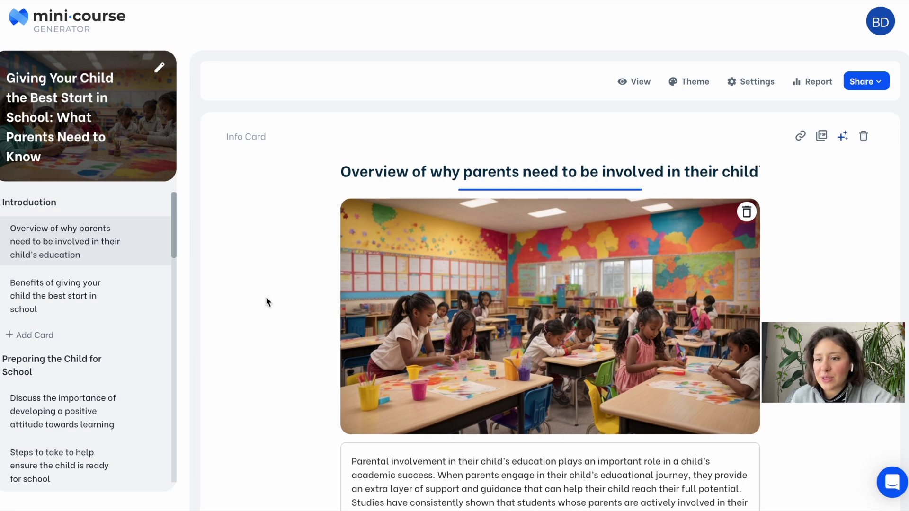
scroll(266, 296, down, 6)
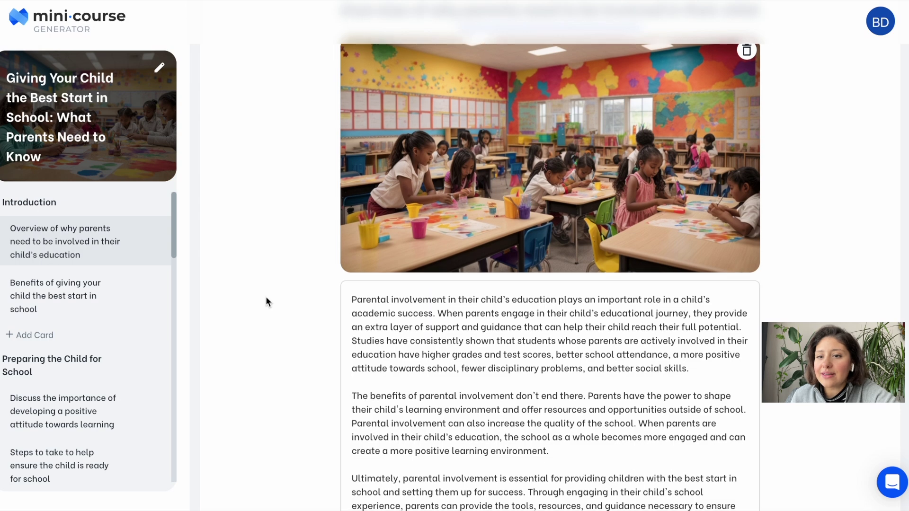
scroll(266, 296, up, 6)
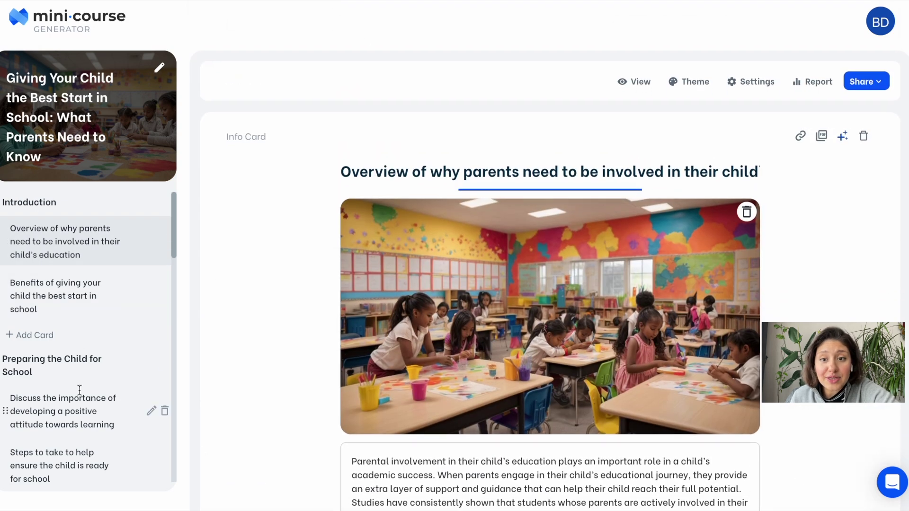
scroll(79, 390, down, 3)
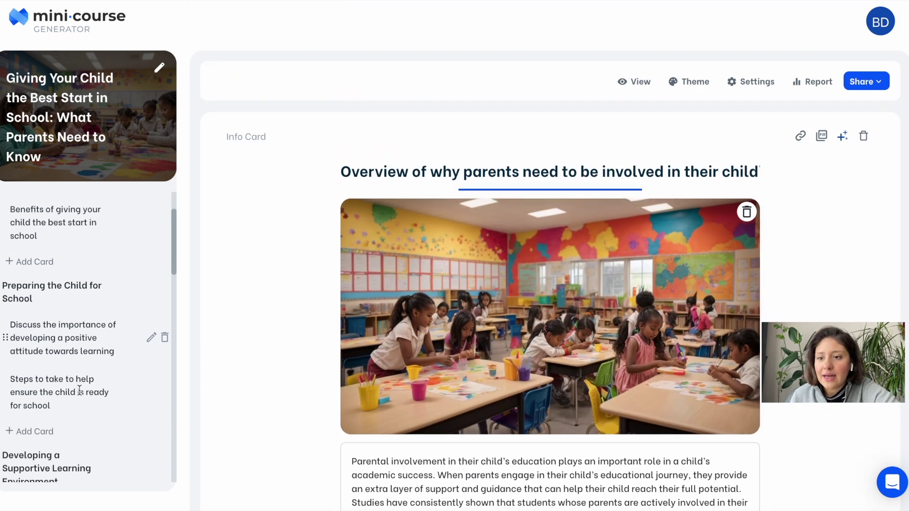
scroll(79, 390, up, 3)
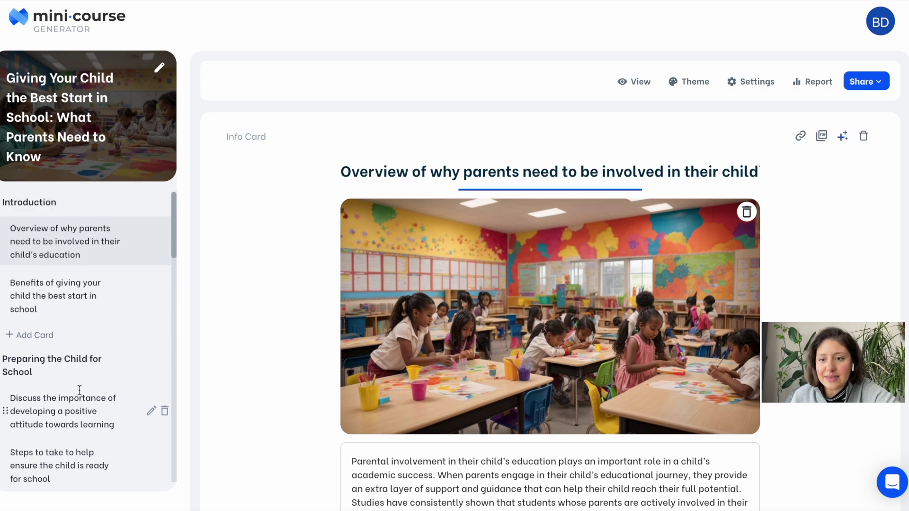
scroll(80, 390, down, 2)
click(62, 400)
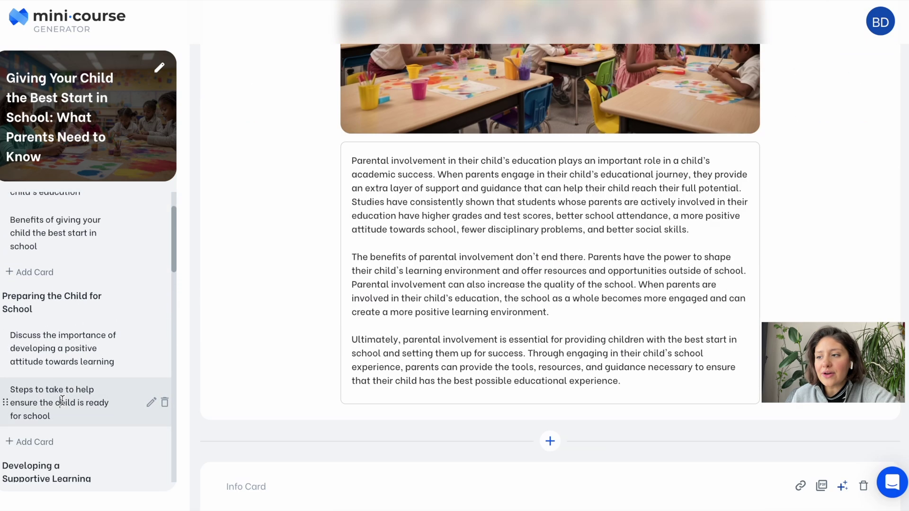
scroll(62, 400, up, 2)
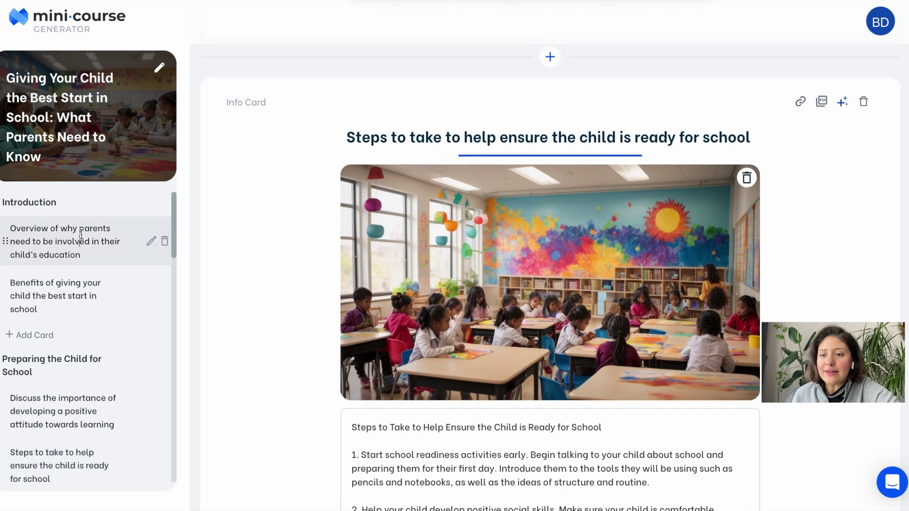
click(80, 234)
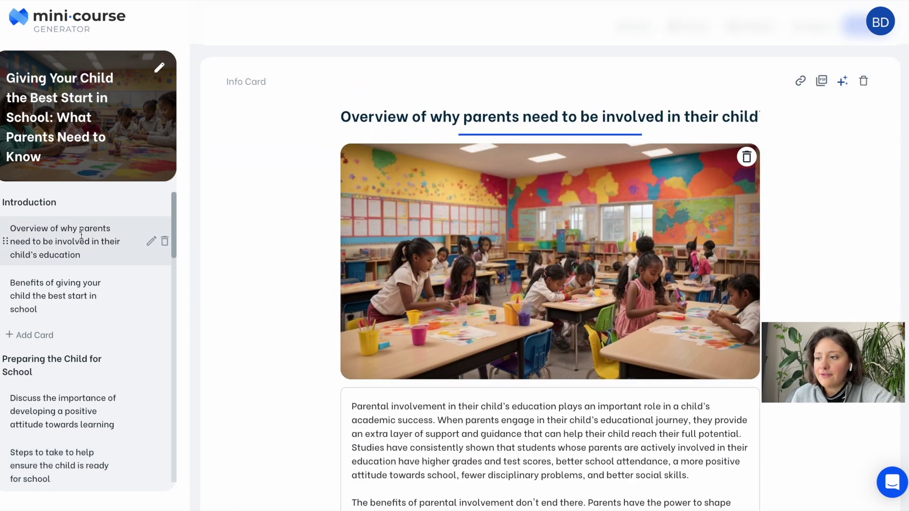
Step: Move the 'Steps to take…' card above 'Discuss the importance…' in the sidebar
scroll(81, 234, down, 3)
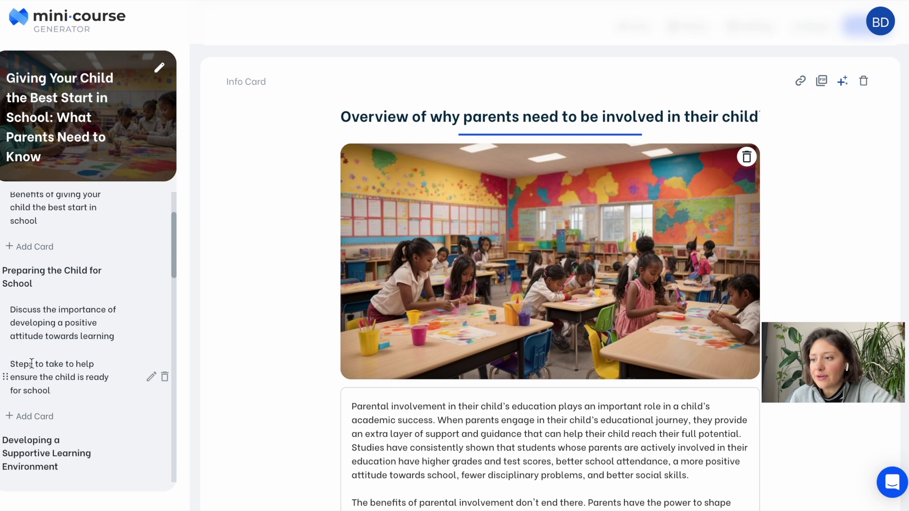
drag(6, 376, 10, 315)
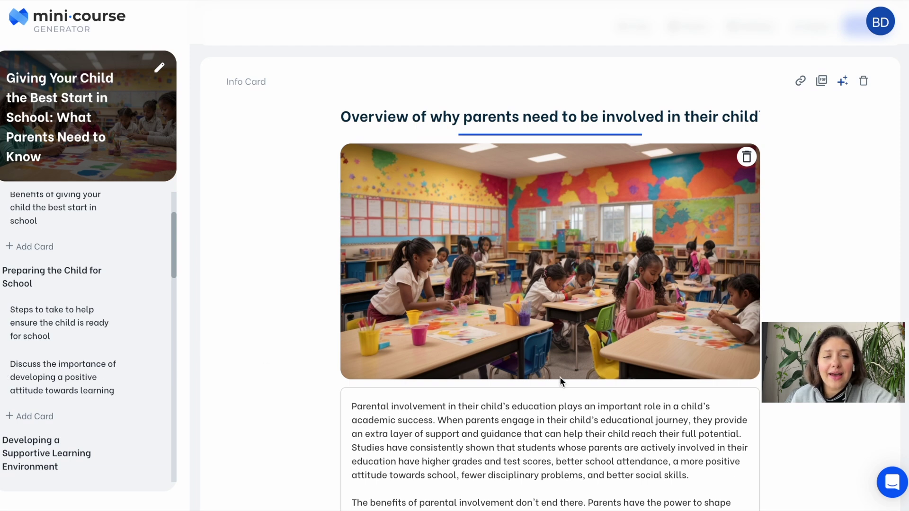
scroll(560, 377, down, 15)
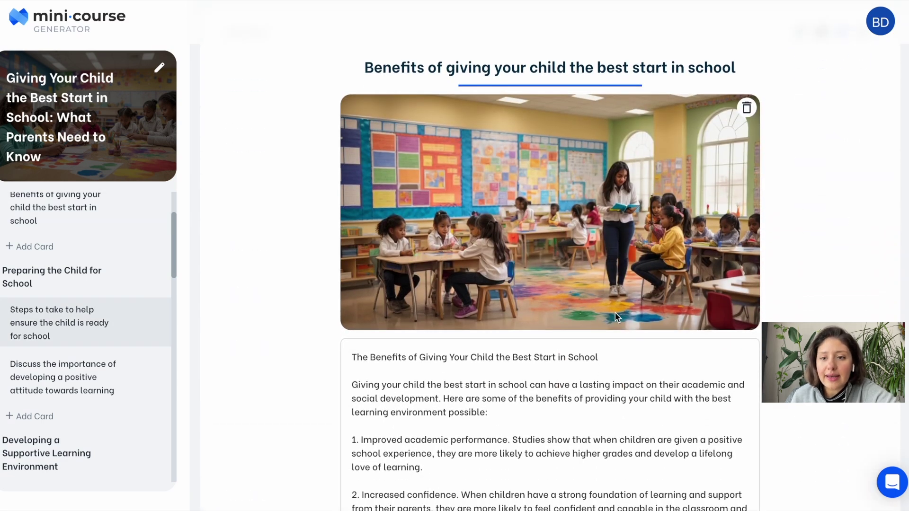
Step: Replace the Steps card's photo with an AI image generated from the card's prompt
scroll(615, 312, down, 10)
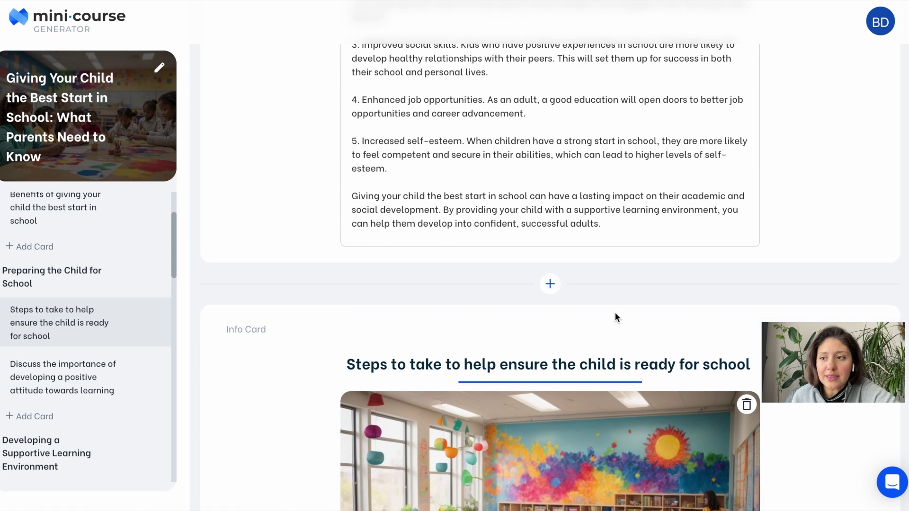
scroll(550, 451, down, 4)
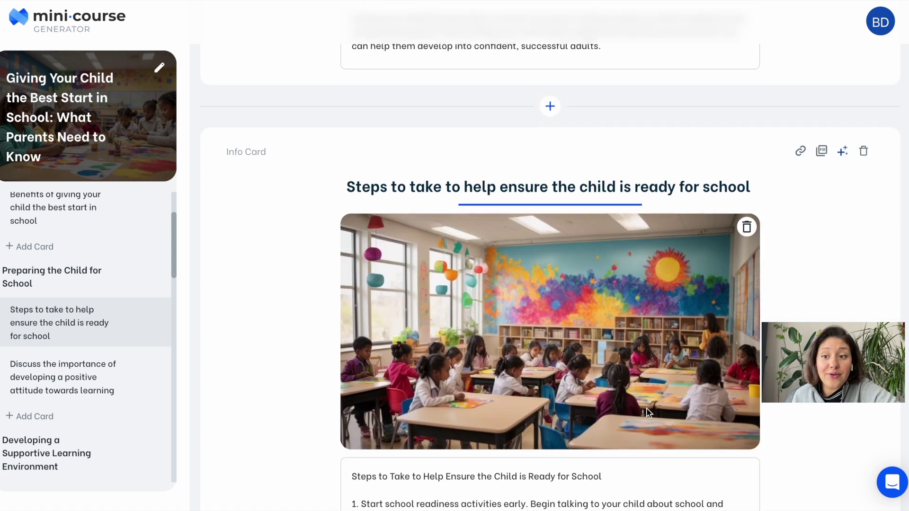
scroll(646, 409, down, 1)
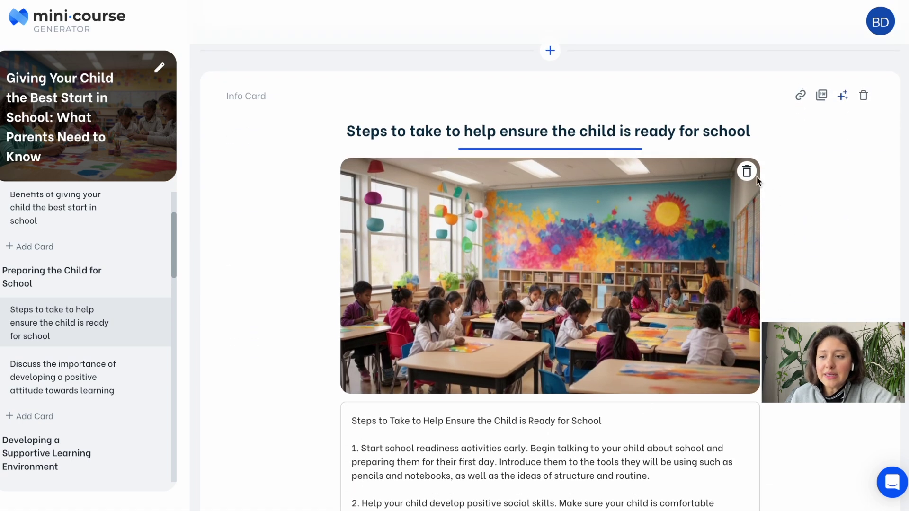
click(747, 173)
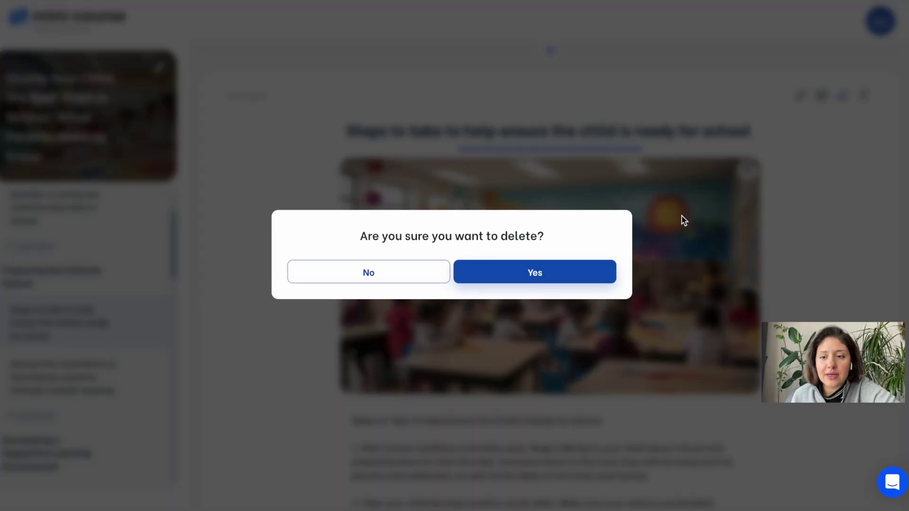
click(579, 275)
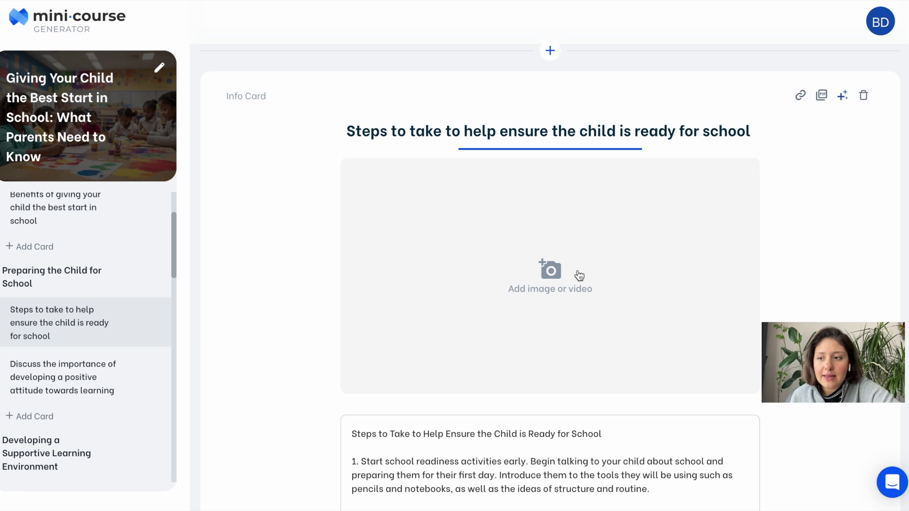
click(578, 275)
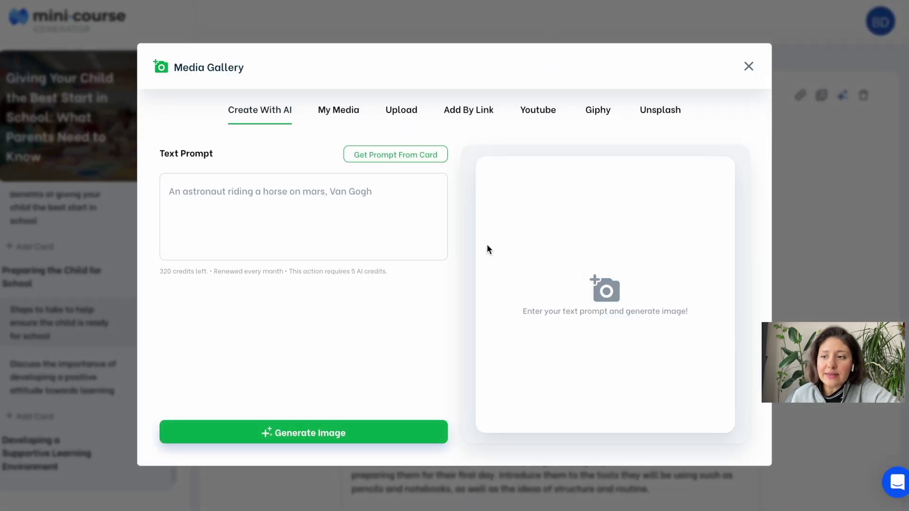
click(429, 163)
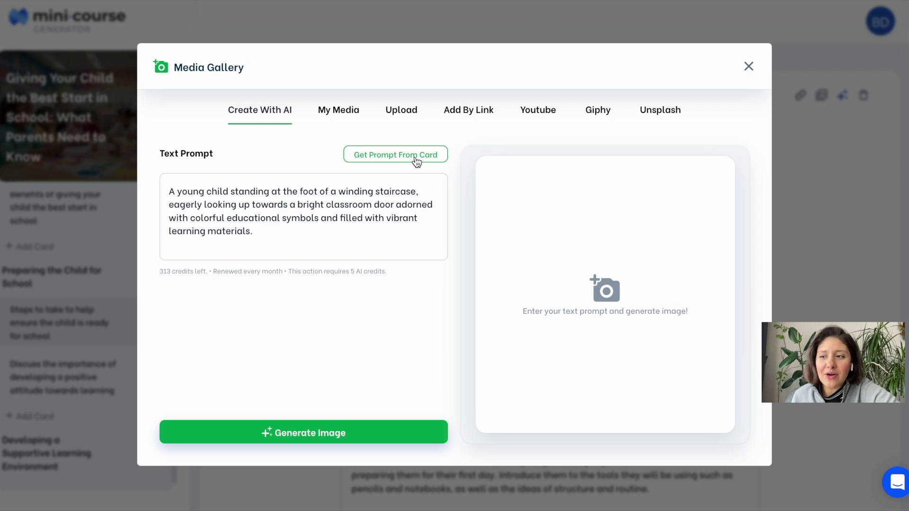
click(397, 440)
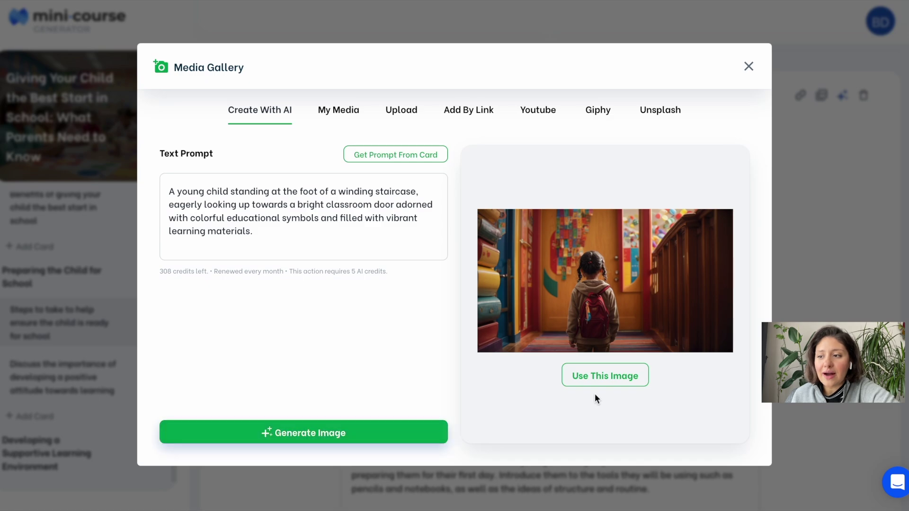
click(605, 384)
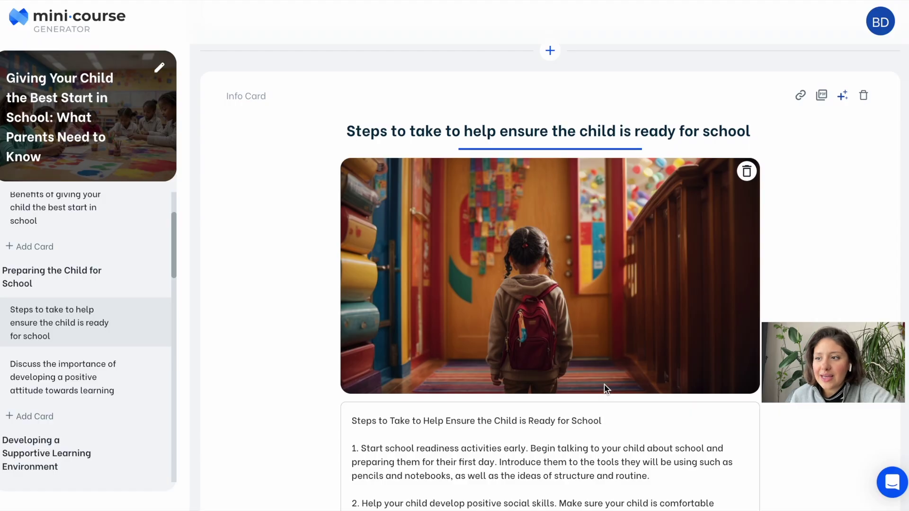
Step: Delete the current image from the staying-up-to-date card
scroll(823, 404, down, 20)
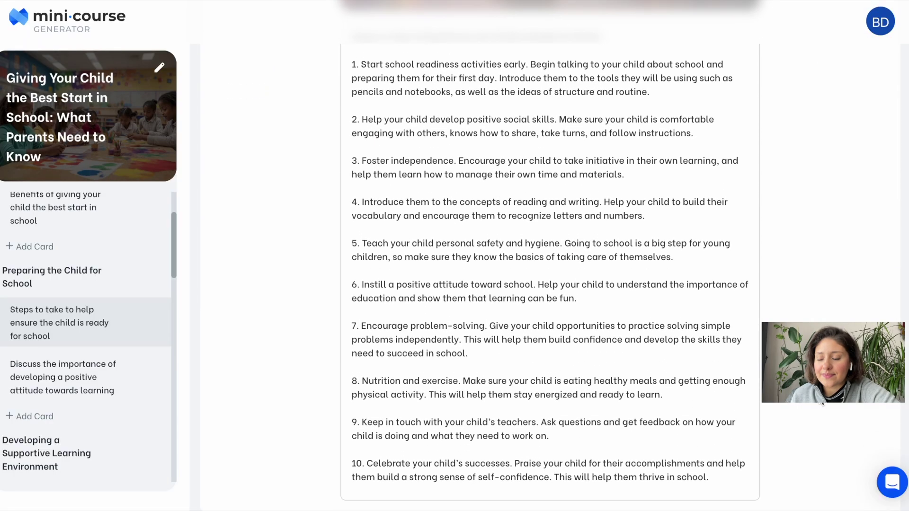
scroll(823, 403, down, 1)
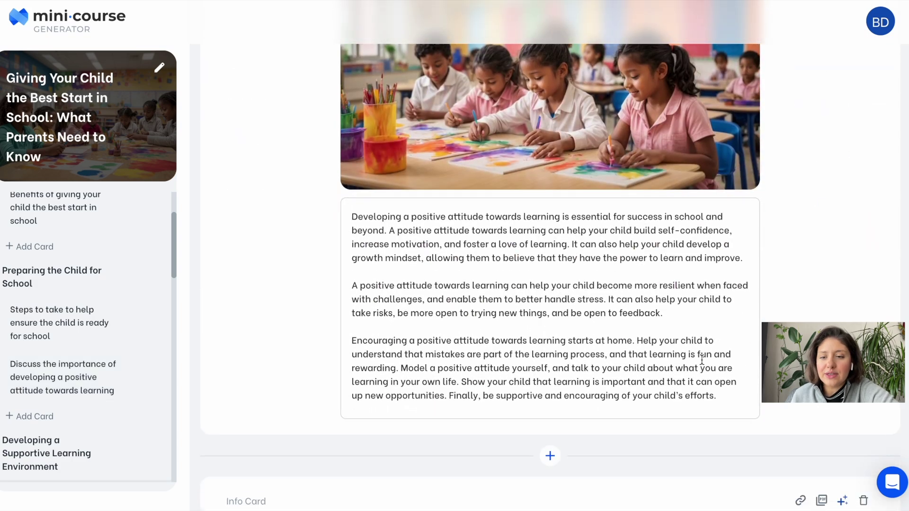
scroll(761, 396, down, 15)
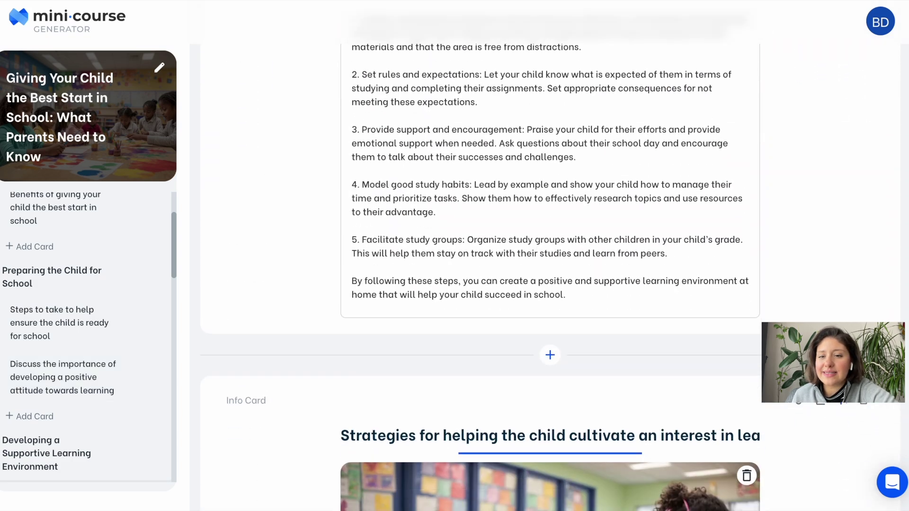
scroll(550, 255, down, 13)
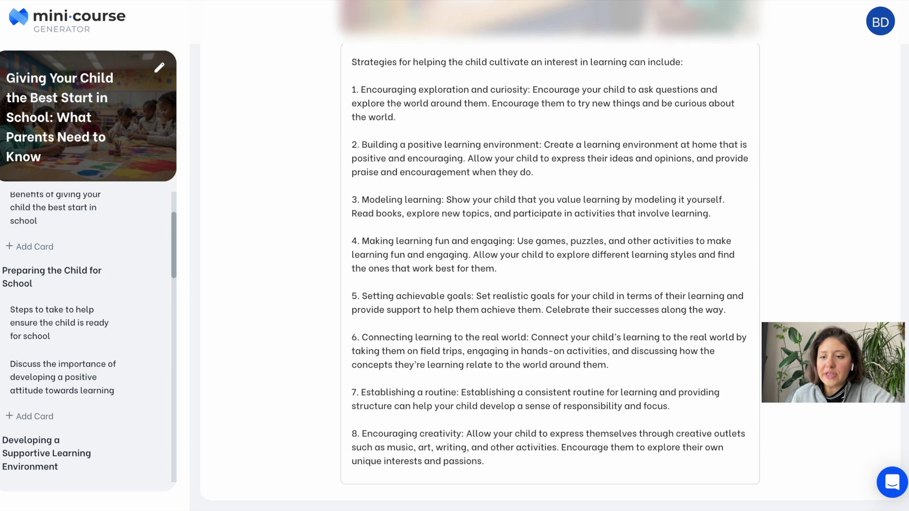
scroll(550, 256, down, 15)
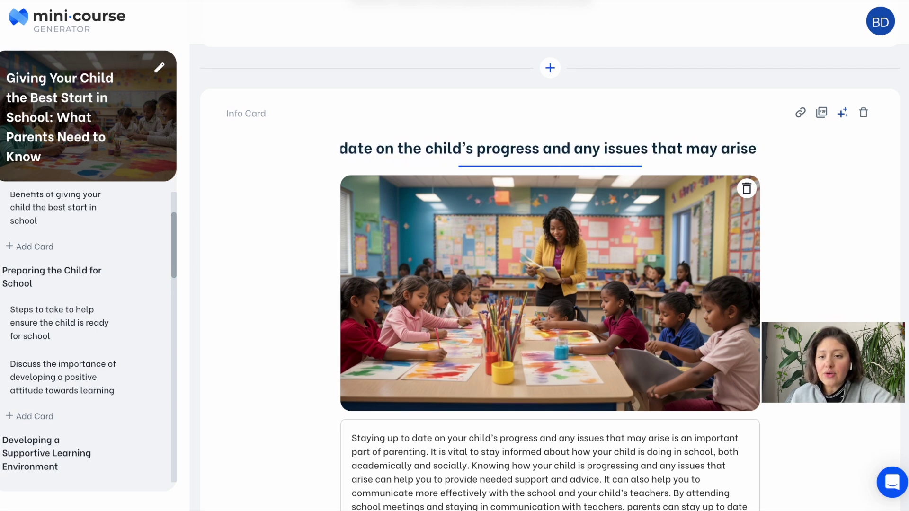
click(751, 190)
click(581, 277)
Step: Insert parents.png from My Media into the card
click(551, 275)
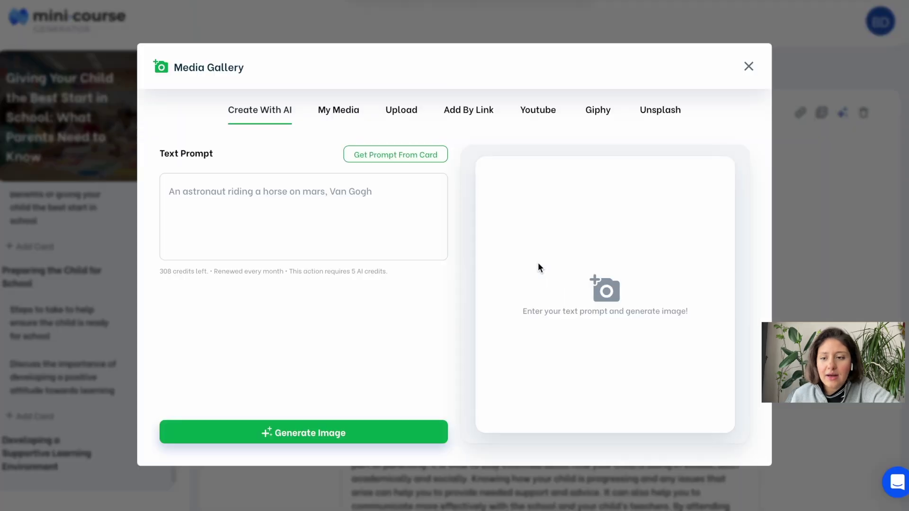
click(394, 121)
click(339, 105)
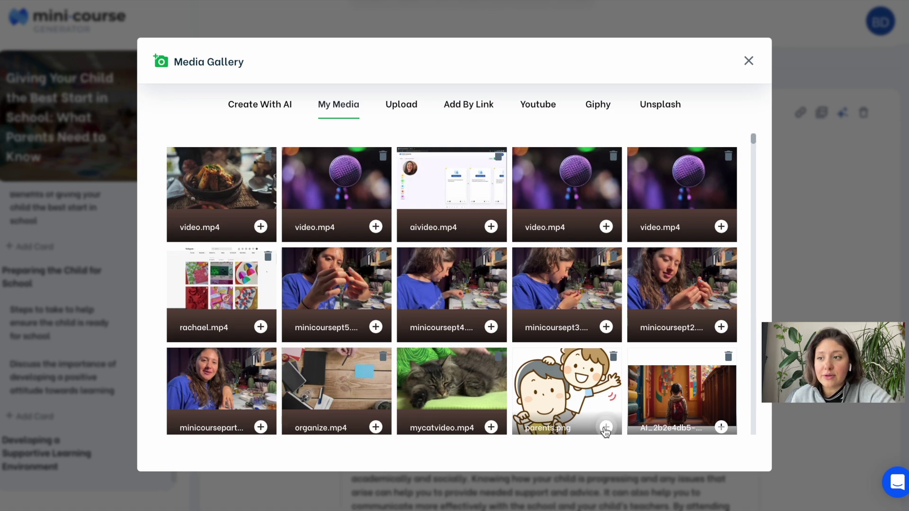
click(606, 427)
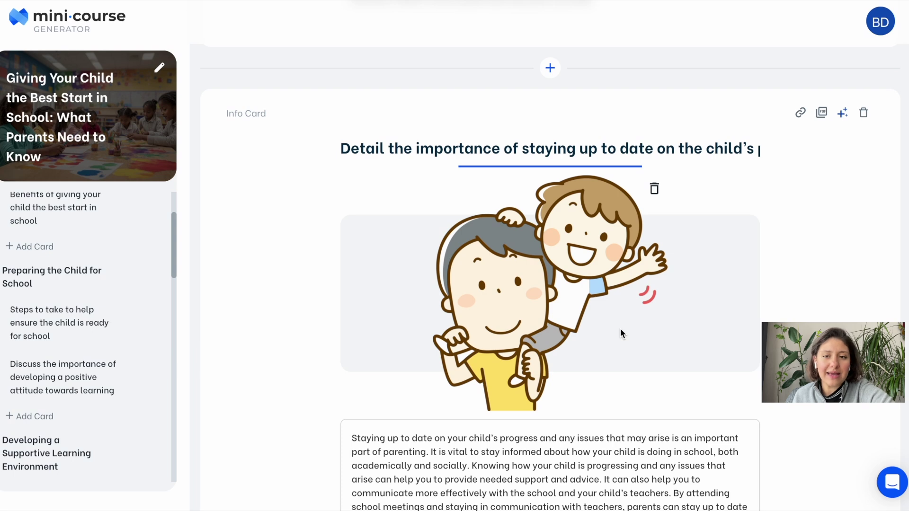
Step: Paste the Parents Stock Footage YouTube embed after the progress paragraph in Code view
scroll(620, 328, down, 4)
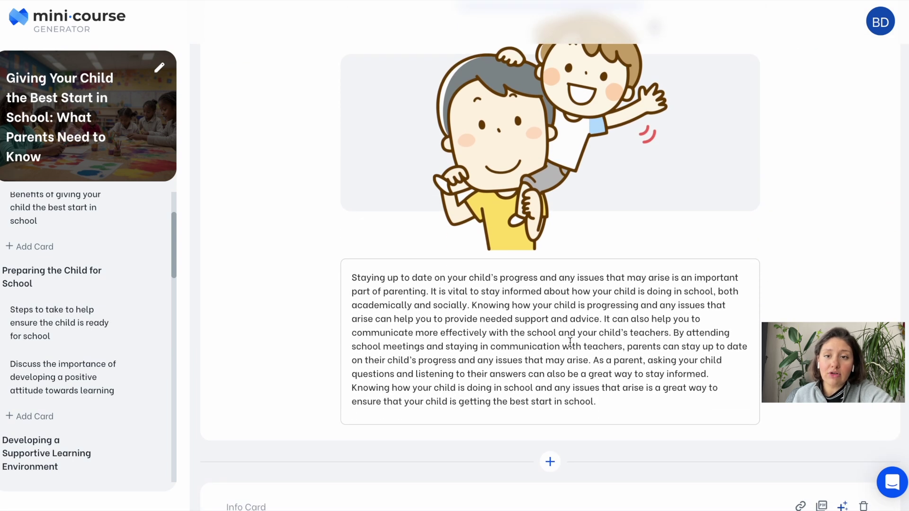
scroll(570, 342, down, 1)
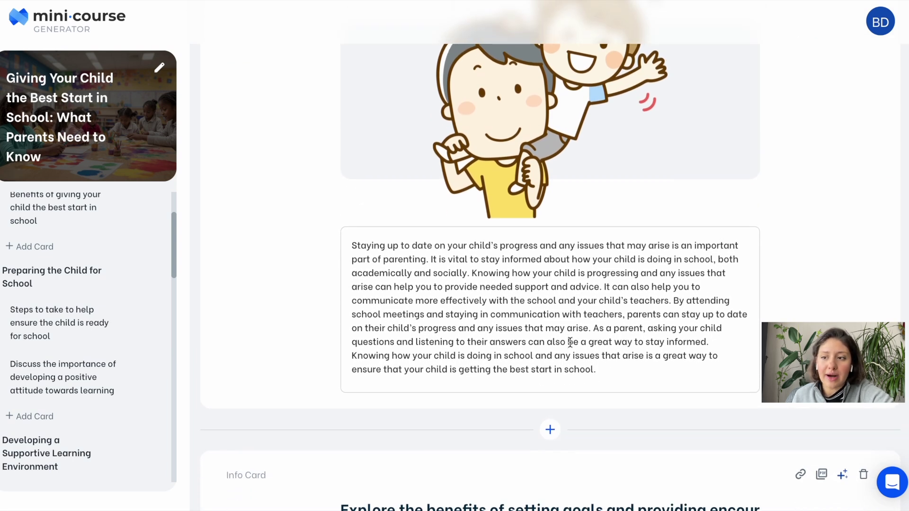
click(602, 368)
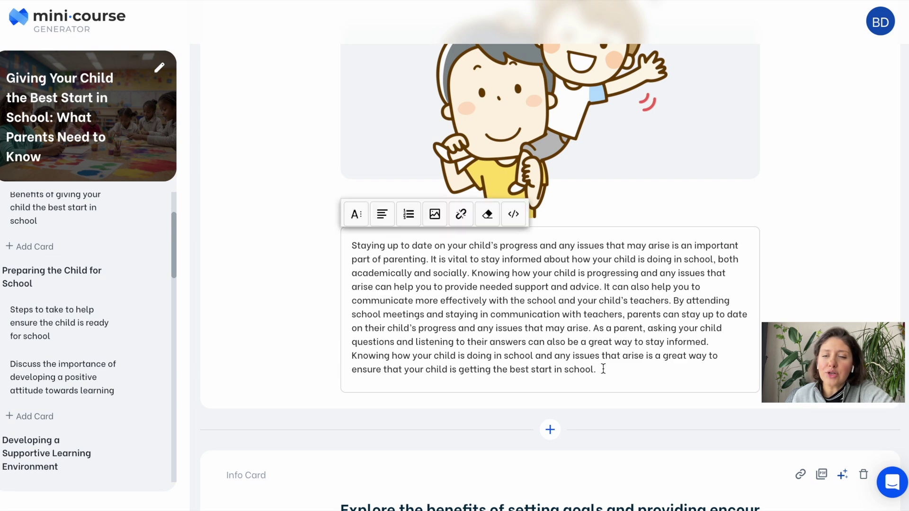
click(521, 221)
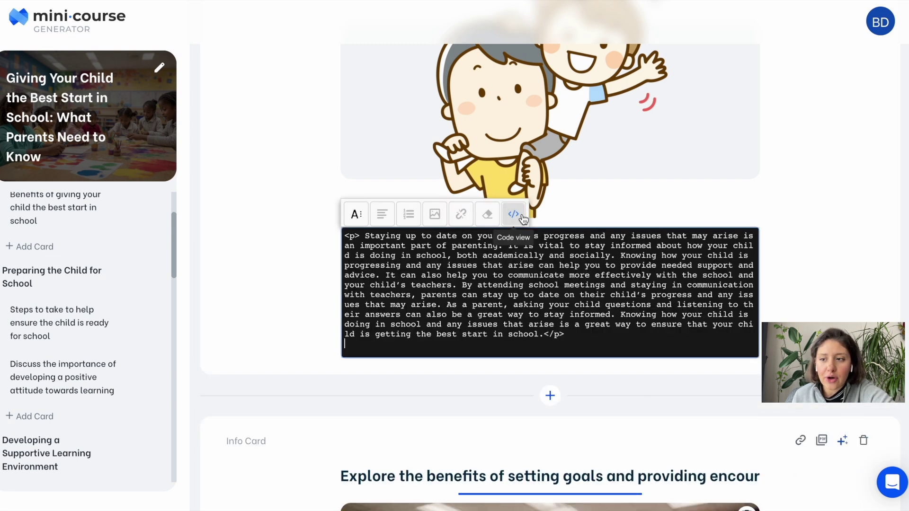
text(<iframe width="560" height="315" src="https://www.youtube.com/embed/vw1H3jPvyWQ?si=RAgw-MT44uibKc8d" title="YouTube video player" frameborder="0" allow="accelerometer; autoplay; clipboard-write; encrypted-media; gyroscope; picture-in-picture; web-share" allowfullscreen></iframe>)
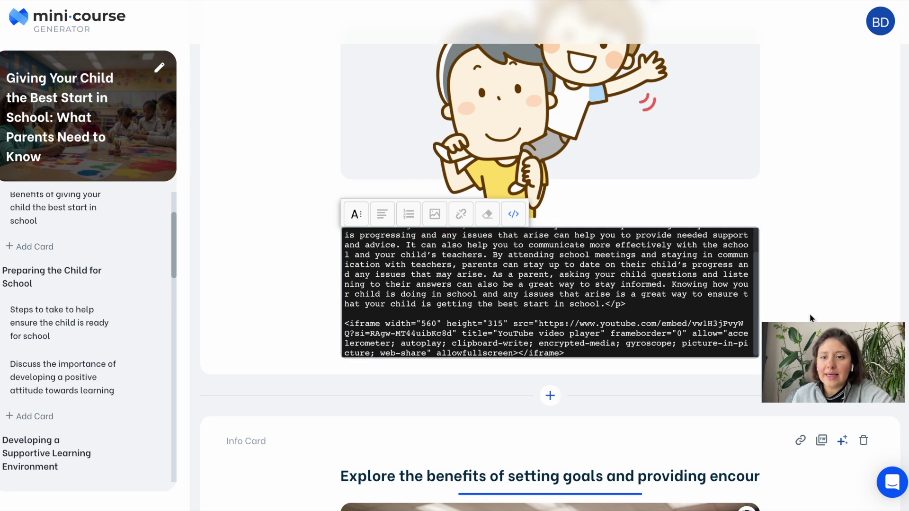
click(513, 214)
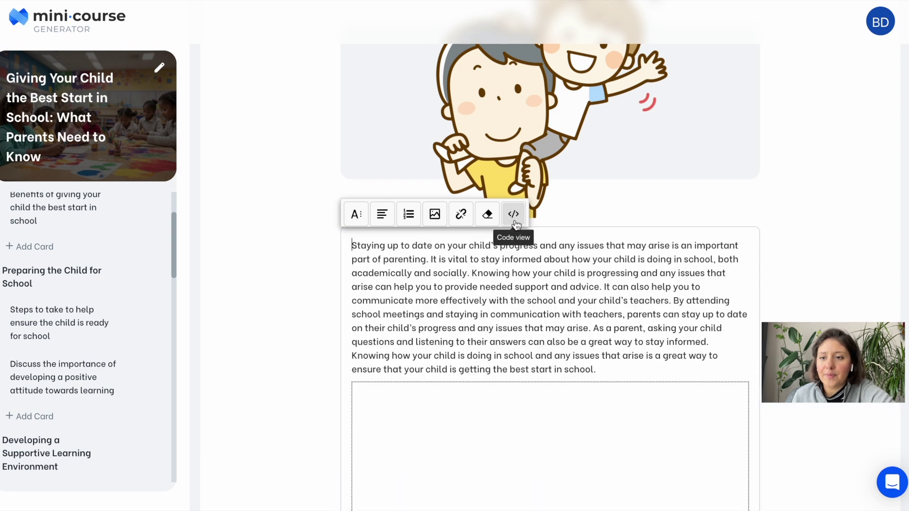
Step: Add a blank line between the paragraph and the embedded video
scroll(621, 334, down, 3)
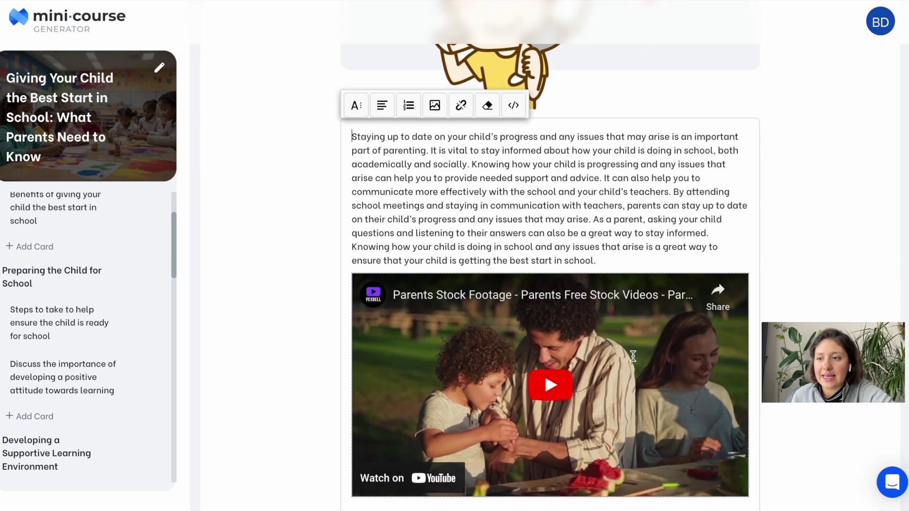
click(616, 260)
key(Return)
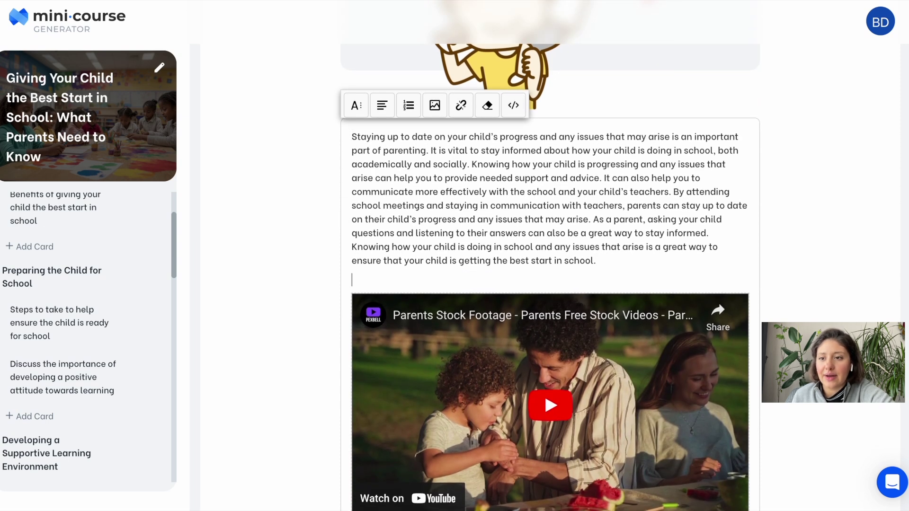
scroll(576, 389, down, 2)
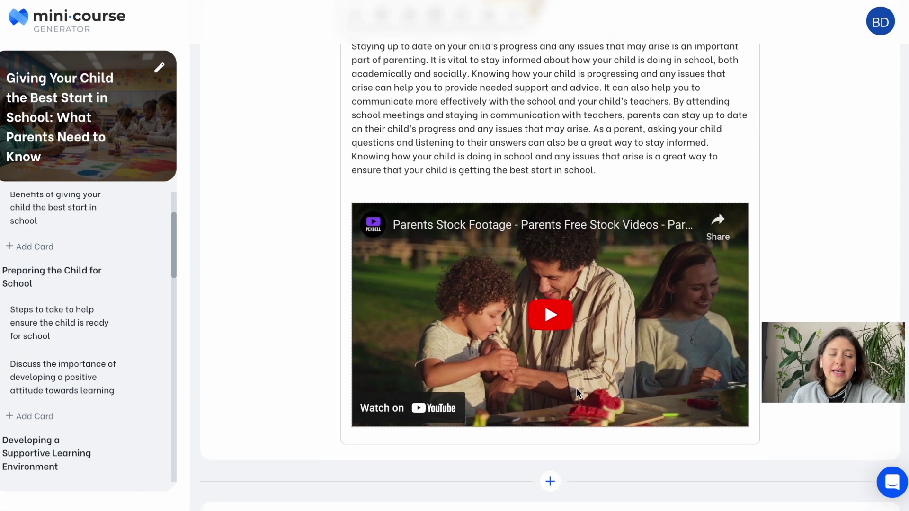
scroll(577, 389, down, 2)
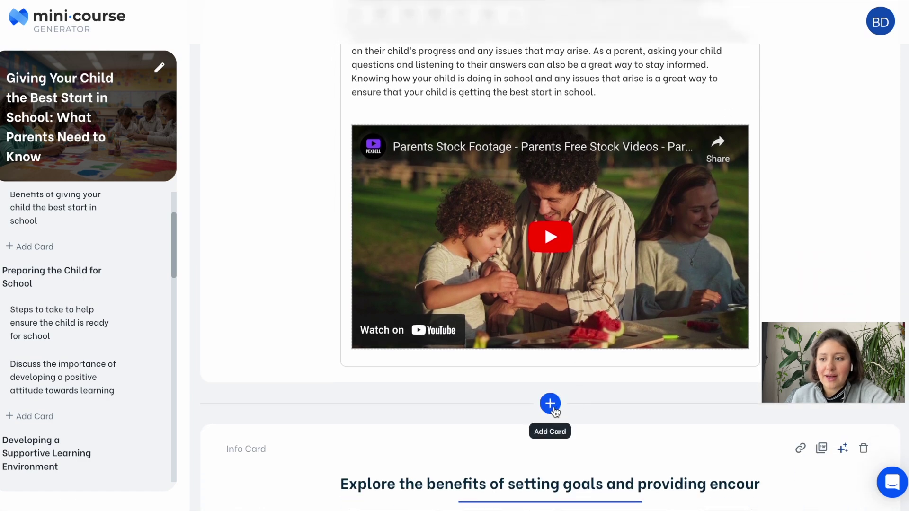
Step: Add a one-correct-answer quiz card 'A question!' with bold 'True or false?' and the parents' school-life statement
click(552, 406)
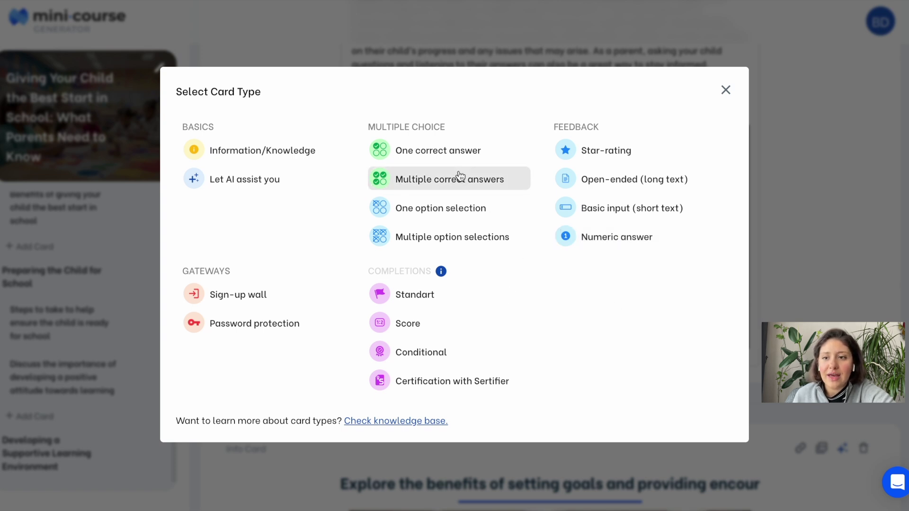
click(452, 157)
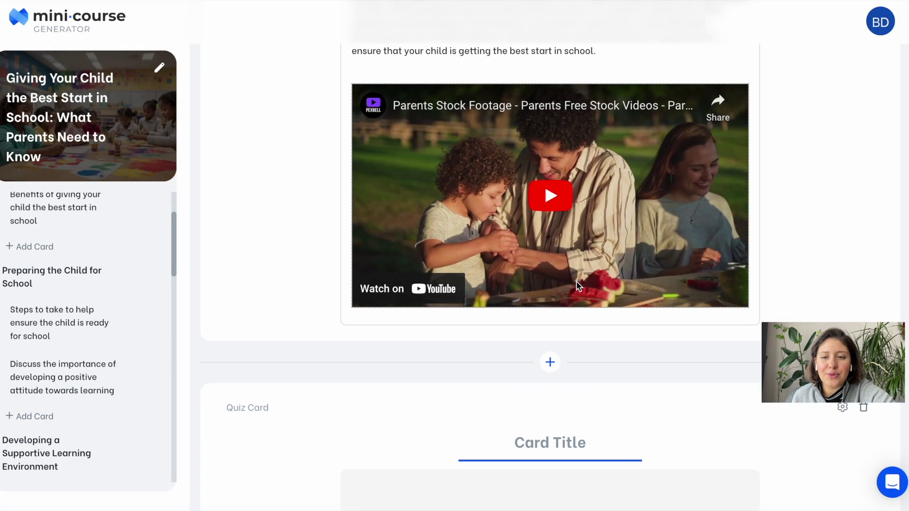
text(A question!)
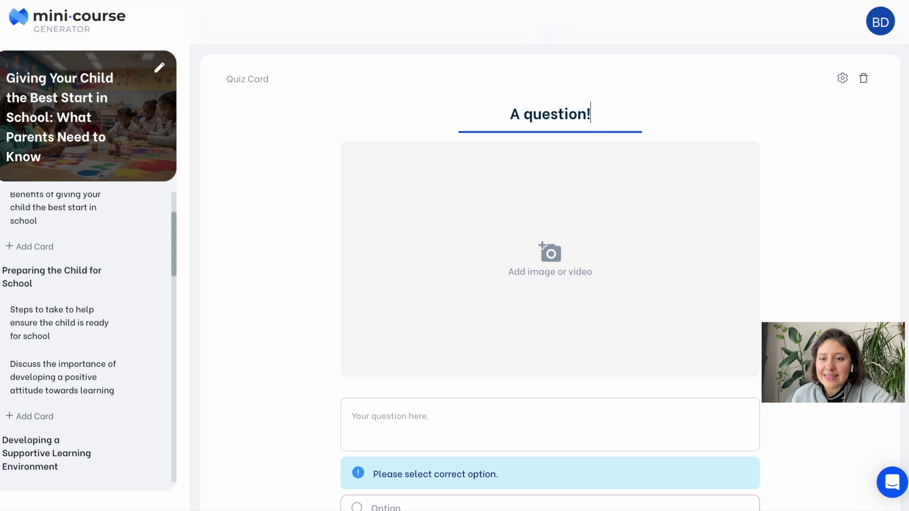
key(Tab)
text(True or false?)
key(Return)
text(Parents play a v)
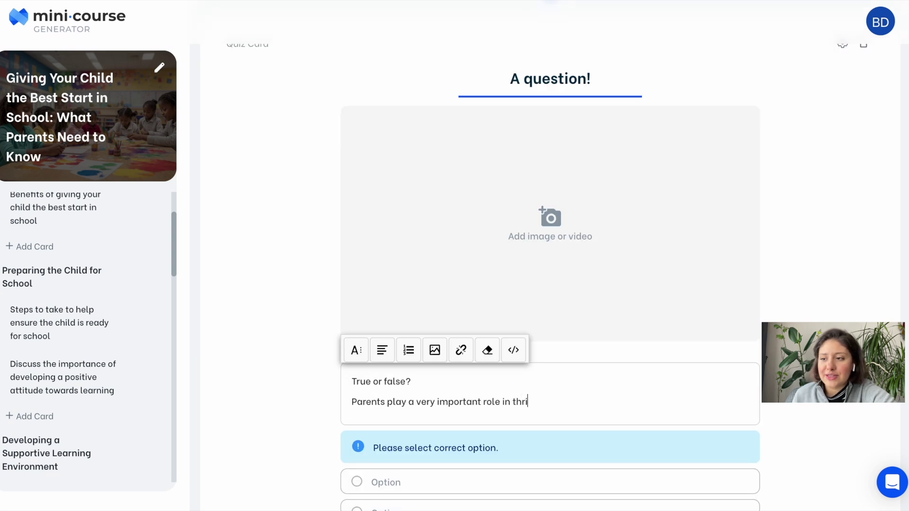
text(ery important role in their child’s school life.)
triple_click(381, 381)
key(ctrl+b)
Step: Add a True answer option marked correct and attach a question-mark GIF to the card
scroll(391, 408, down, 2)
click(392, 408)
text(True)
click(357, 399)
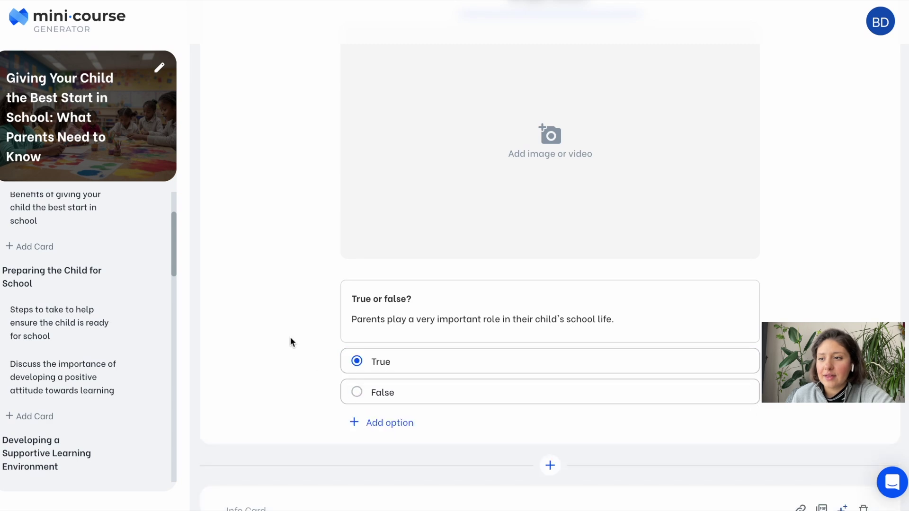
scroll(381, 353, up, 3)
click(573, 280)
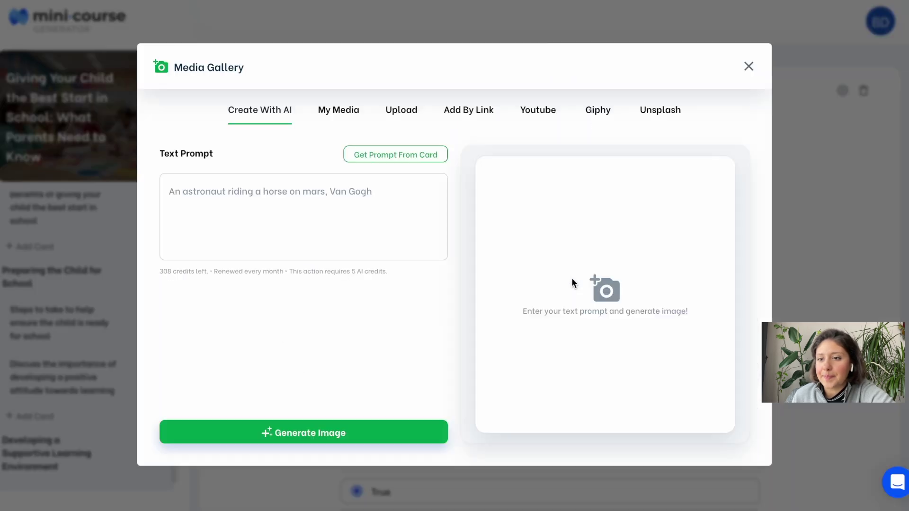
click(598, 111)
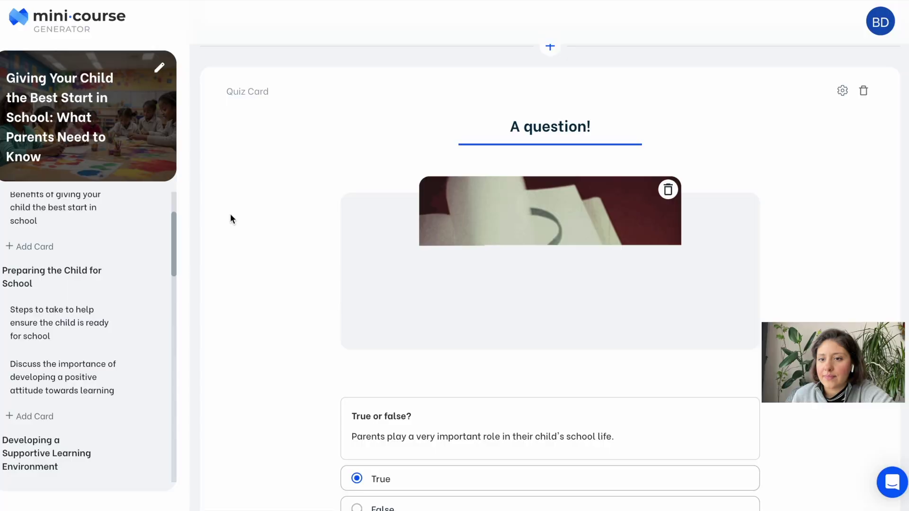
scroll(271, 279, down, 4)
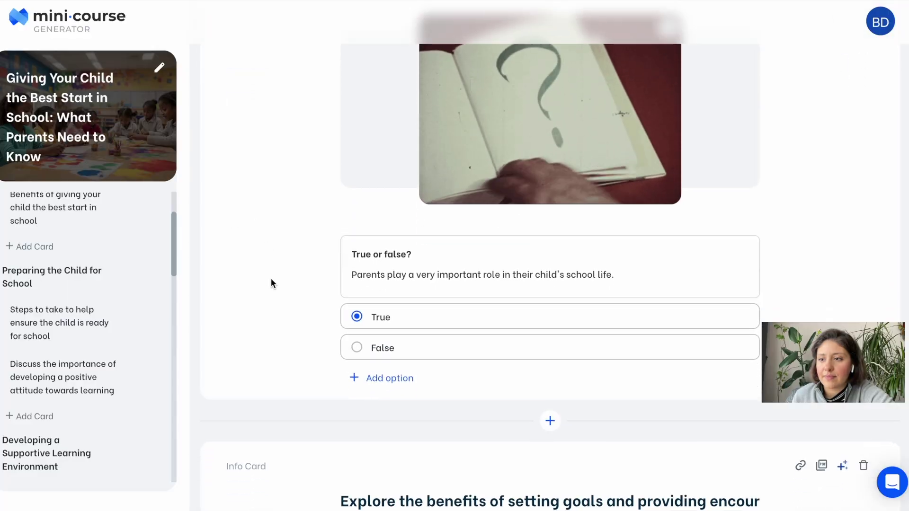
scroll(272, 280, down, 7)
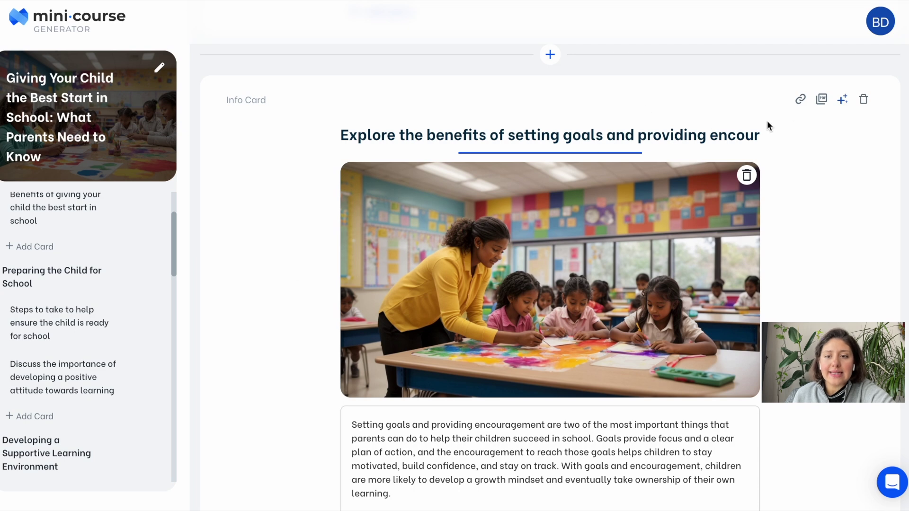
click(793, 109)
click(382, 253)
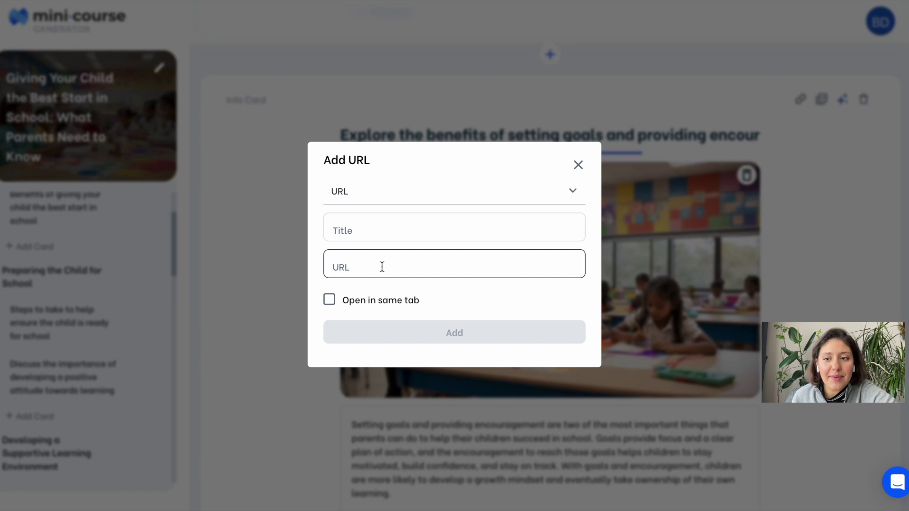
click(631, 245)
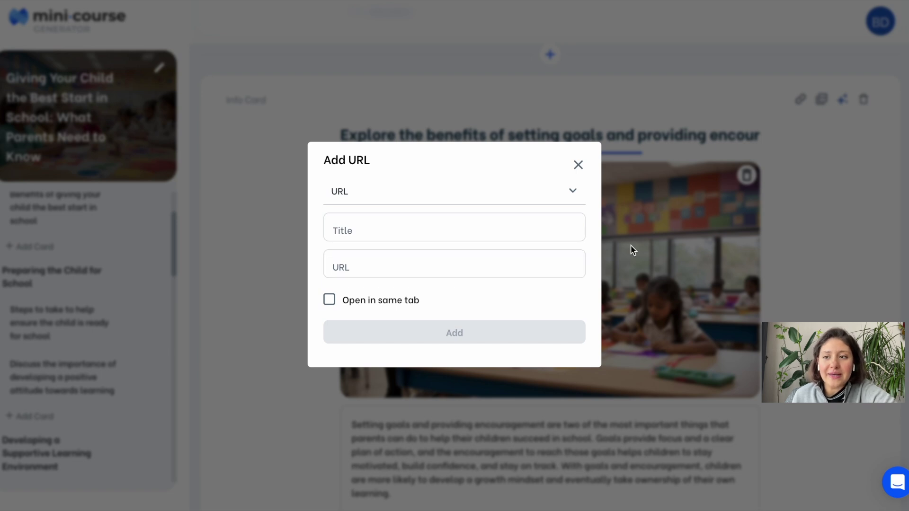
click(830, 279)
scroll(830, 279, down, 15)
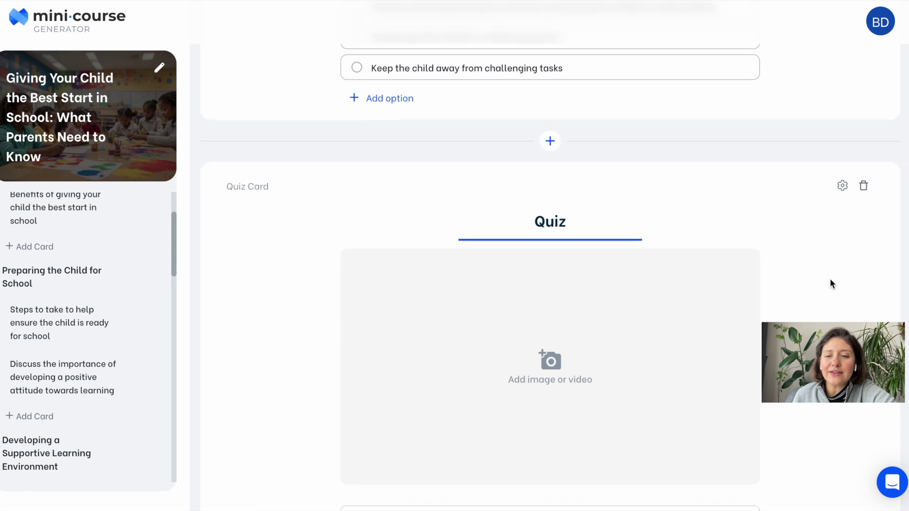
scroll(830, 279, down, 20)
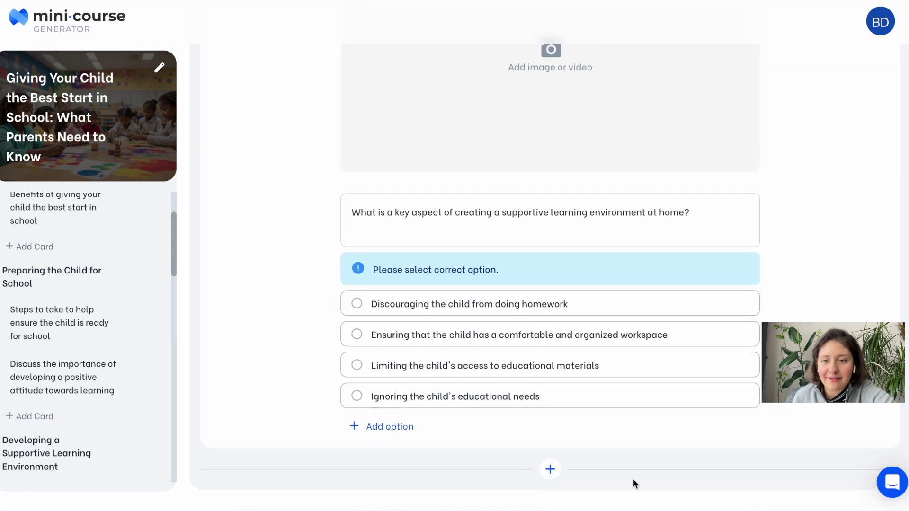
click(550, 470)
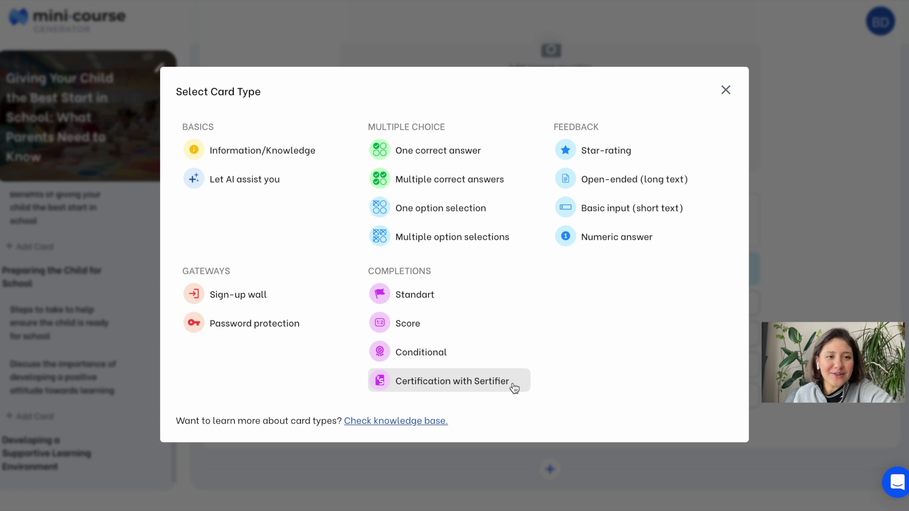
click(607, 450)
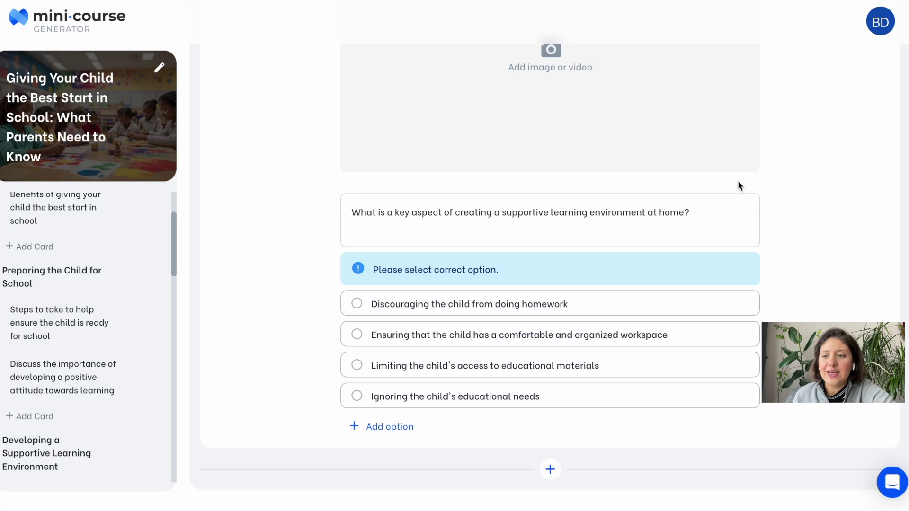
Step: Apply the Abstract preset from Discover Presets in Theme Settings, then close the drawer
scroll(738, 180, up, 15)
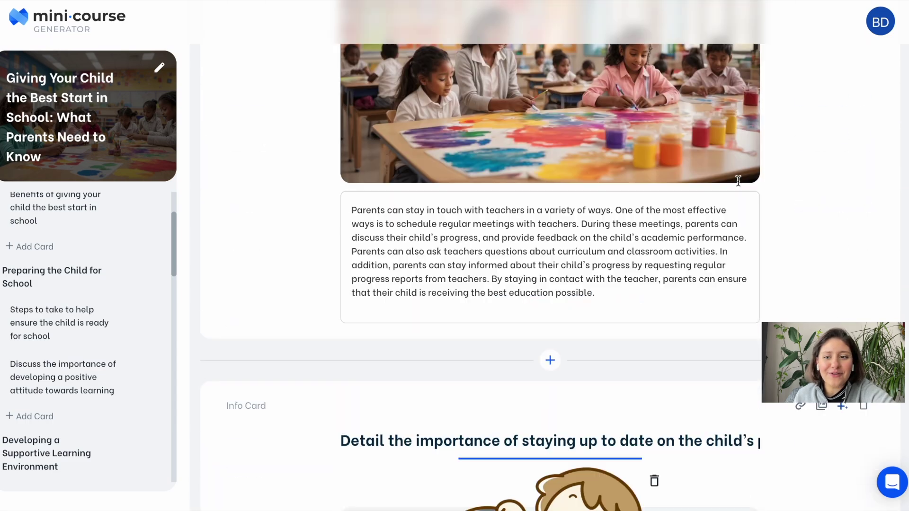
scroll(737, 180, up, 10)
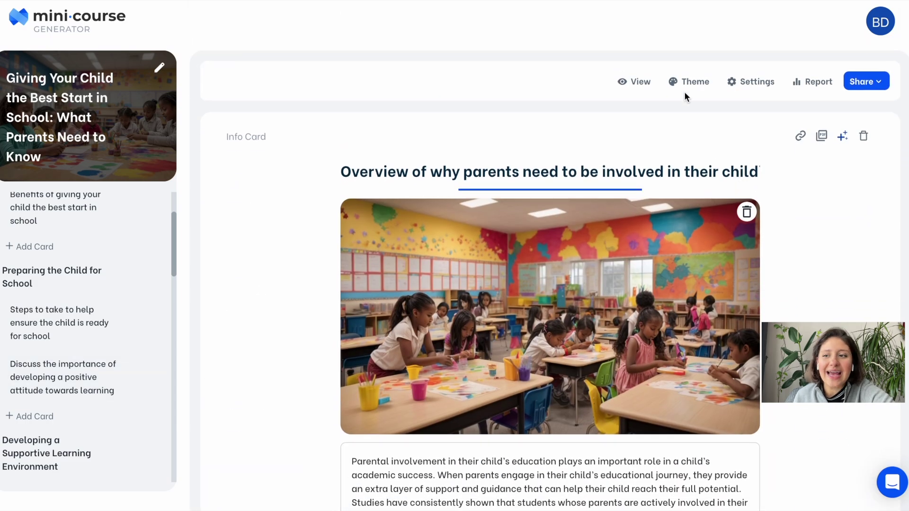
click(684, 85)
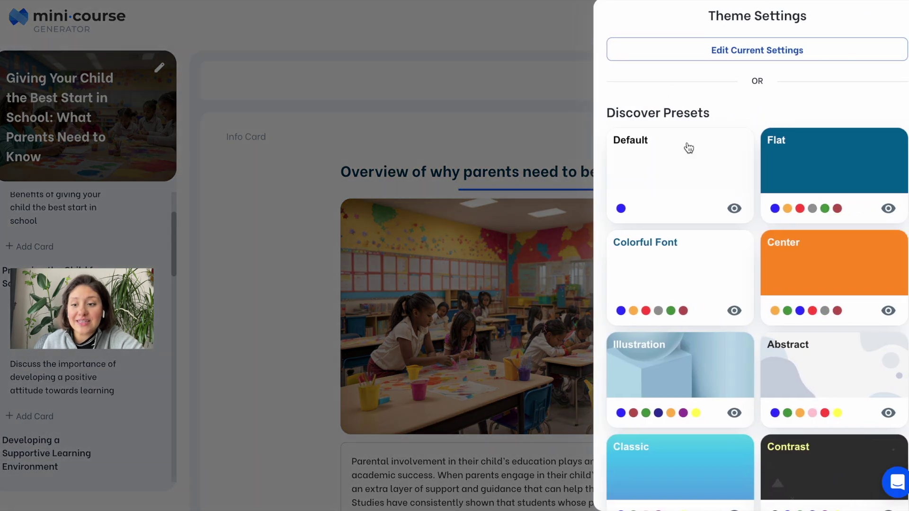
scroll(813, 328, down, 1)
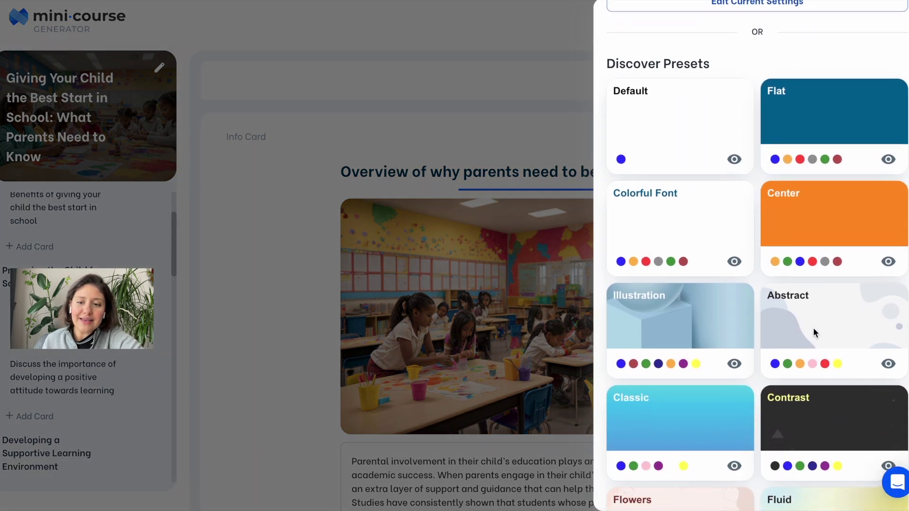
scroll(787, 221, down, 2)
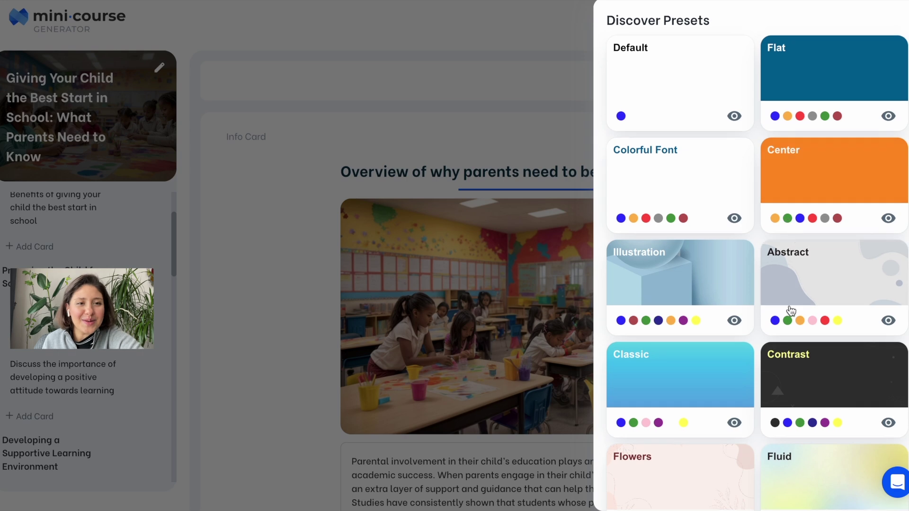
click(790, 308)
scroll(753, 284, down, 5)
scroll(698, 385, up, 5)
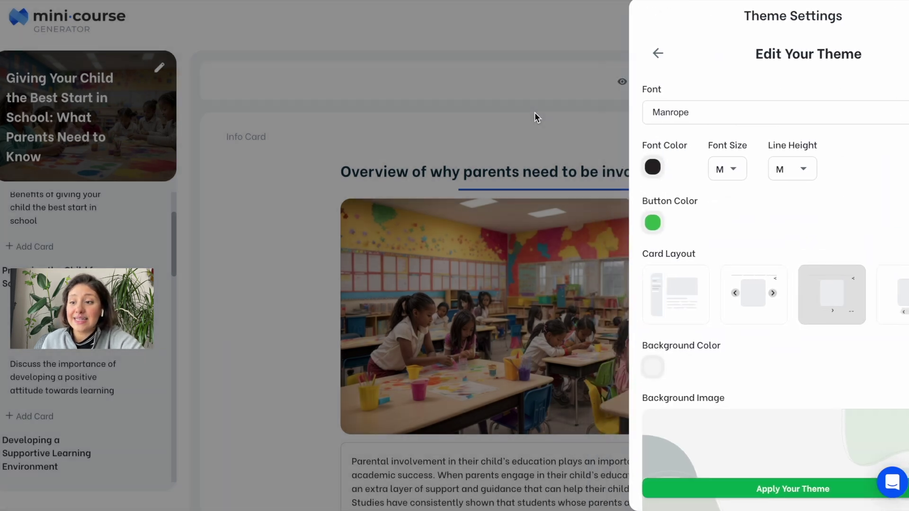
click(537, 117)
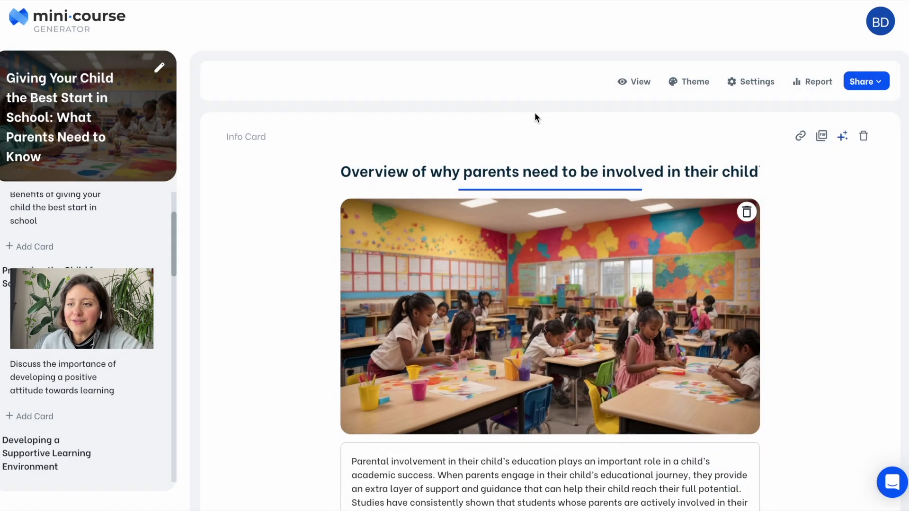
Step: Copy the course's share link to the clipboard using Share with a Link
click(872, 88)
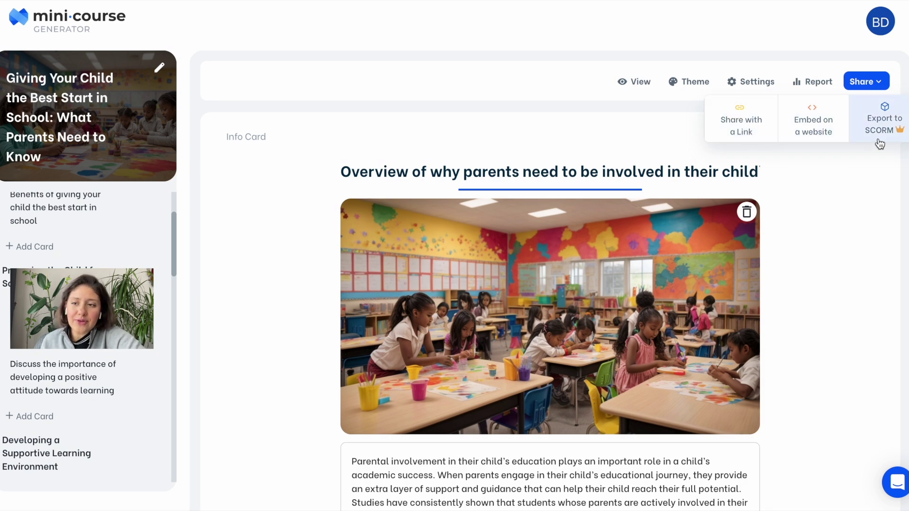
click(748, 122)
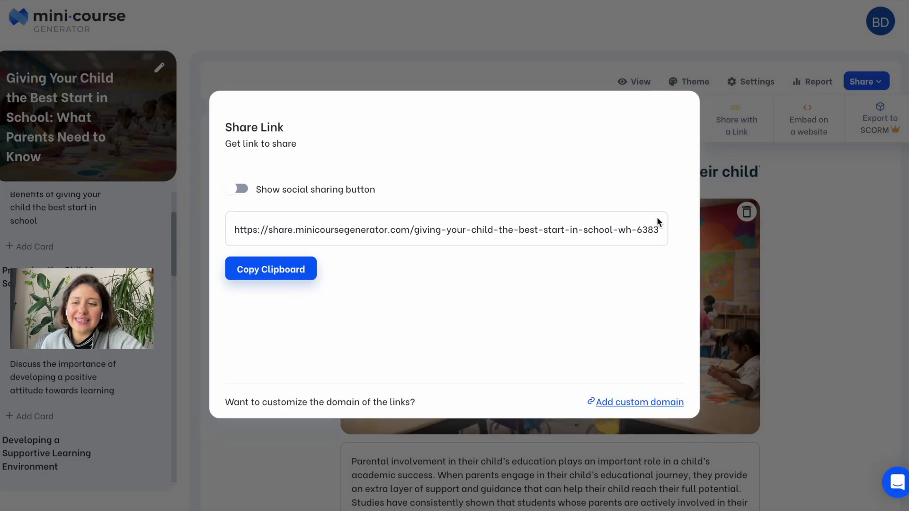
click(270, 277)
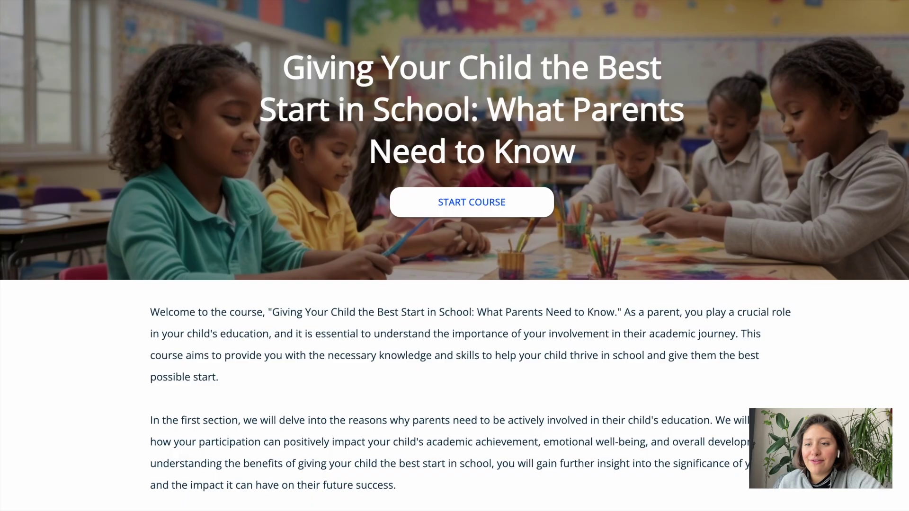
Step: Start the course, complete the first Overview lesson, then go back and resume the course
scroll(518, 314, down, 17)
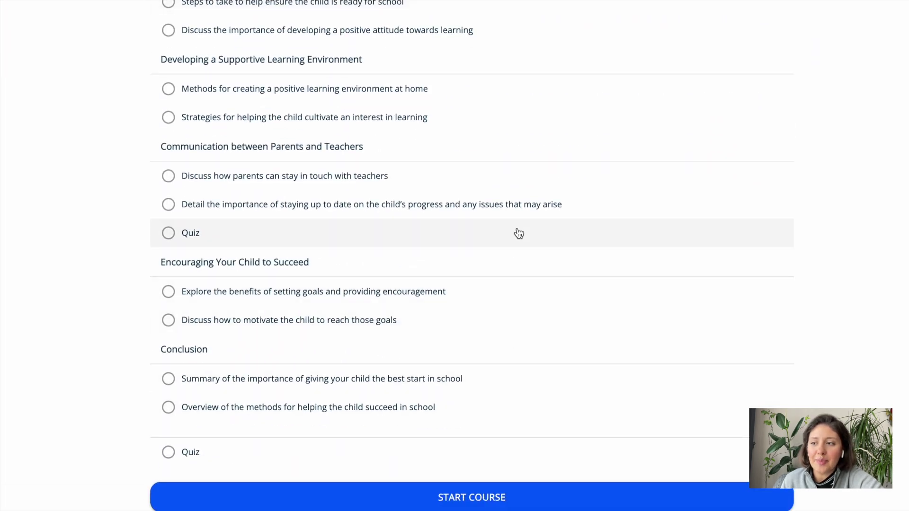
scroll(519, 233, up, 15)
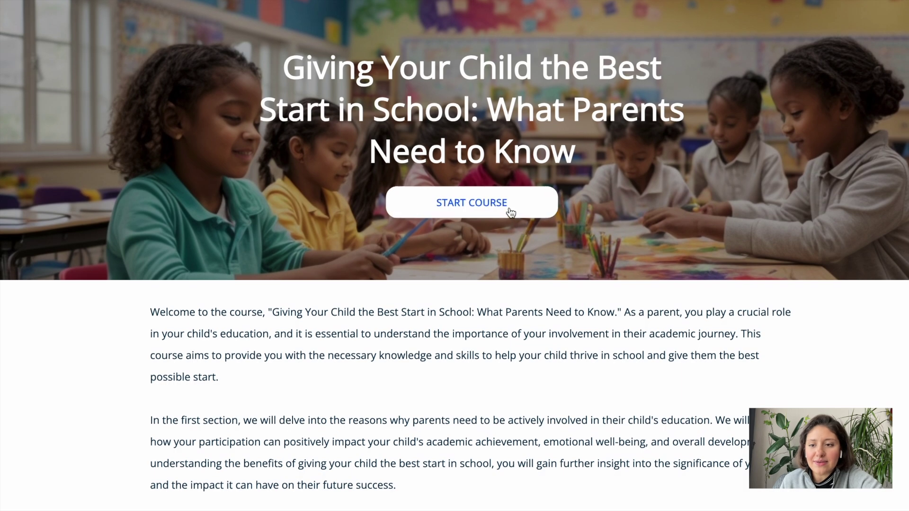
click(509, 211)
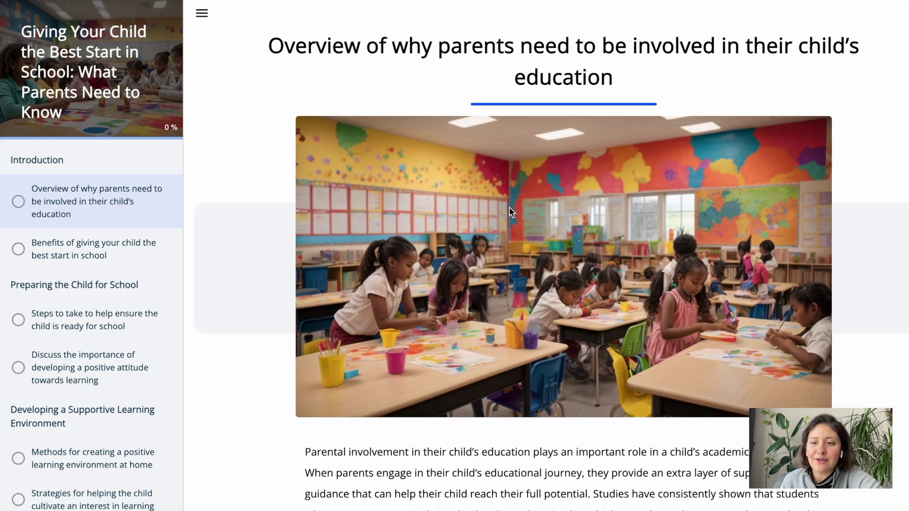
scroll(510, 208, down, 7)
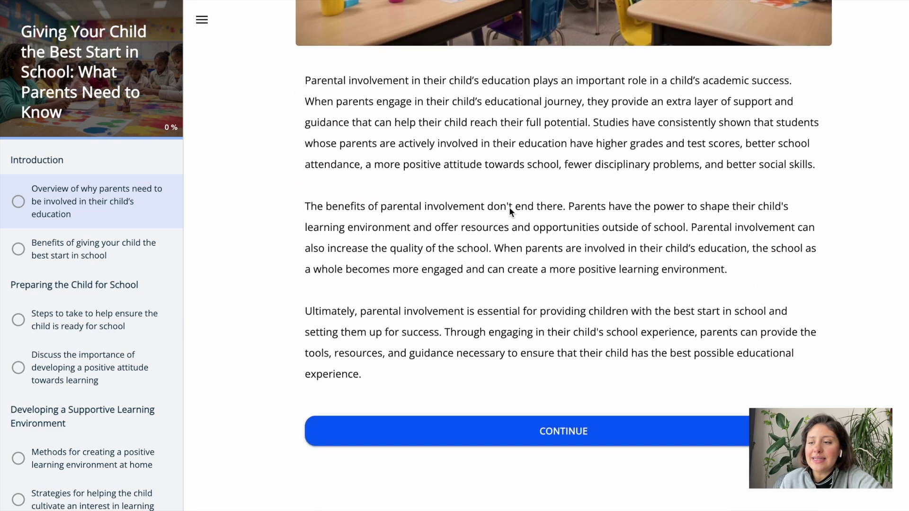
click(513, 433)
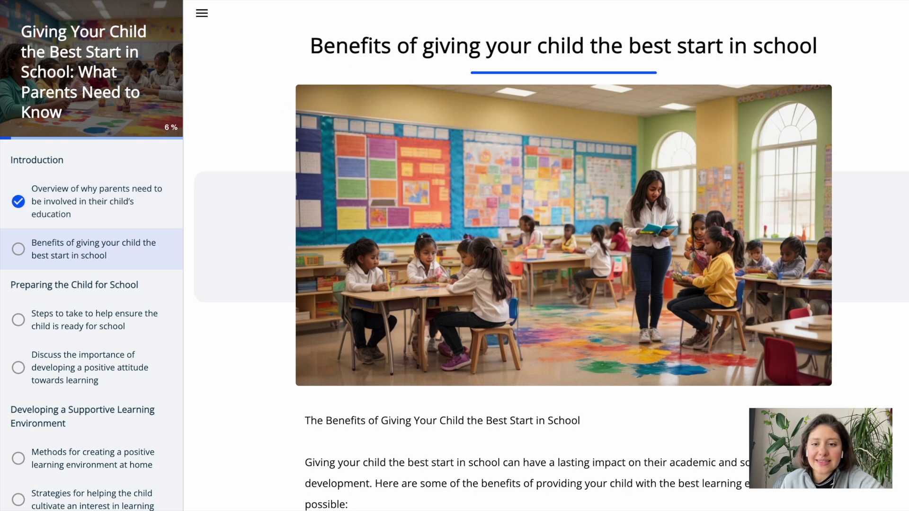
click(548, 23)
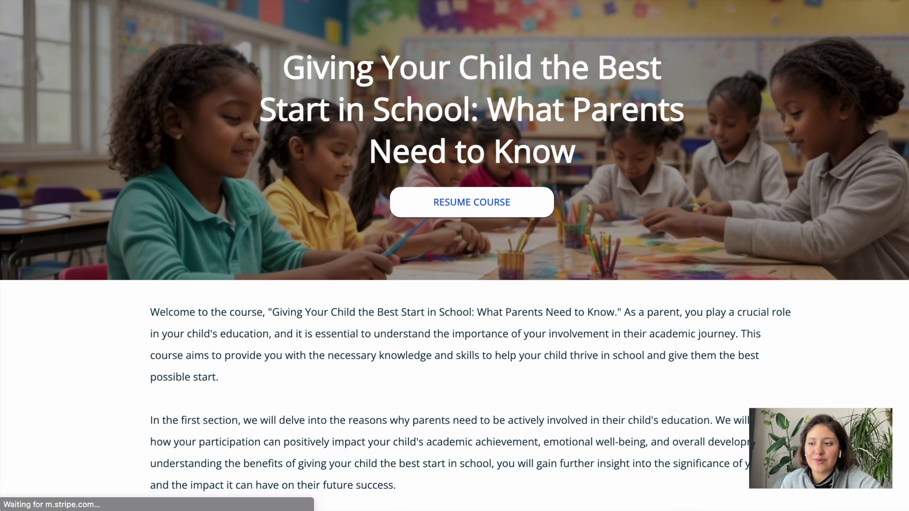
click(479, 210)
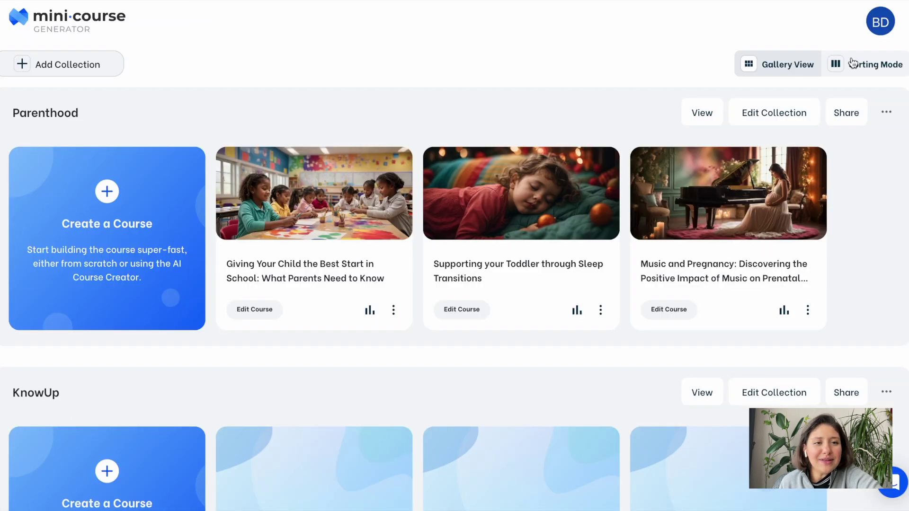
Step: In Sorting Mode, move Music and Pregnancy first and Supporting your Toddler second in Parenthood
click(852, 63)
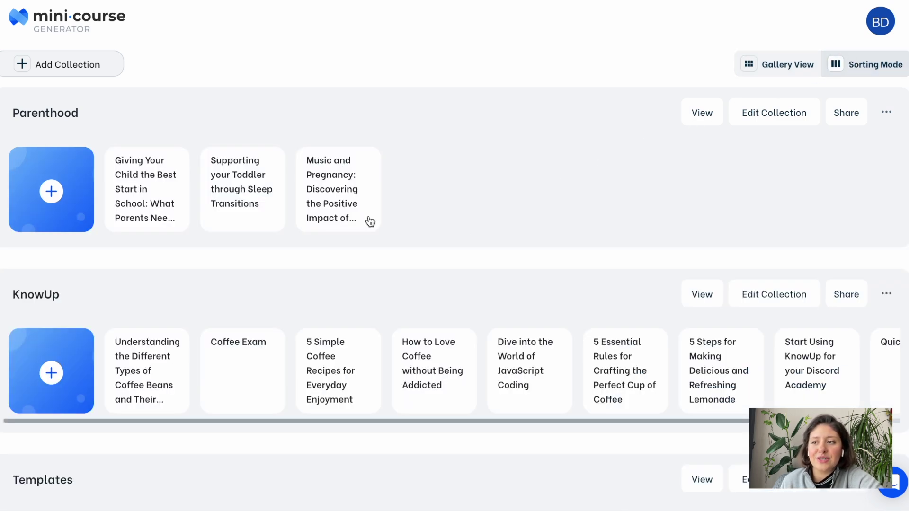
drag(365, 217, 170, 197)
drag(308, 202, 281, 203)
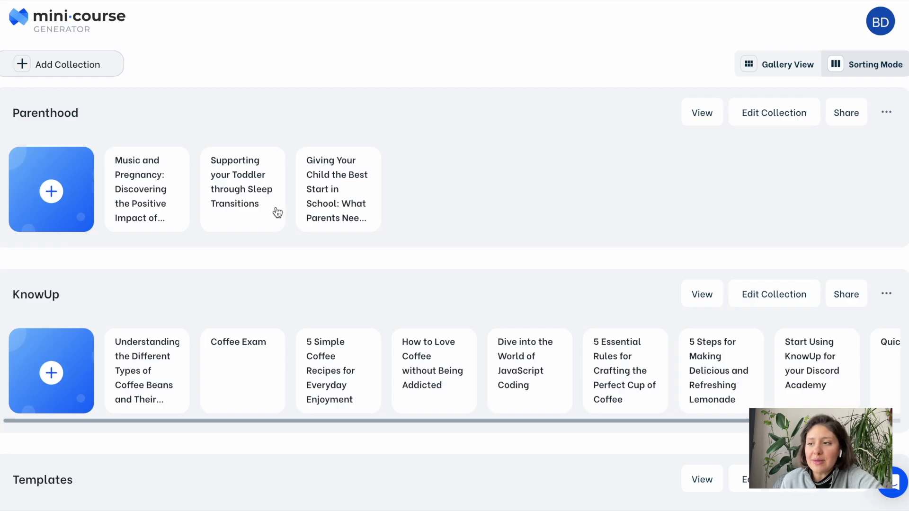
drag(251, 348, 428, 215)
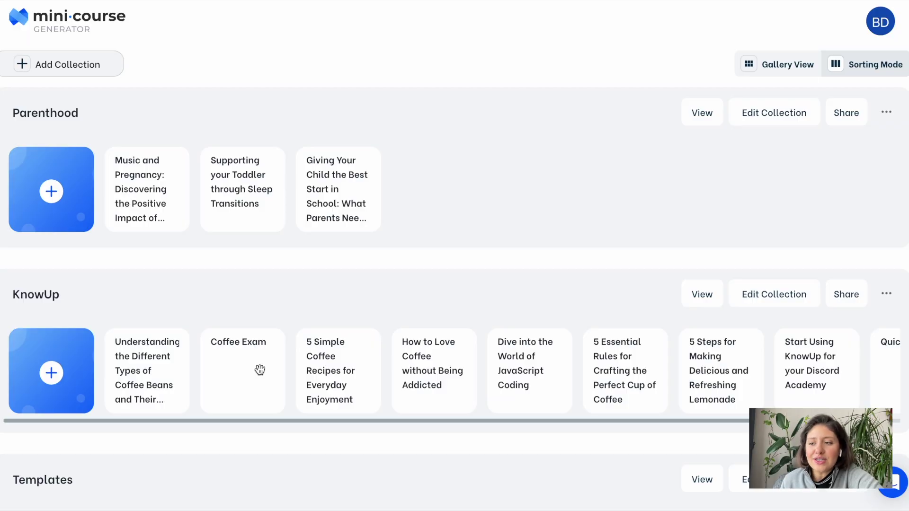
click(845, 114)
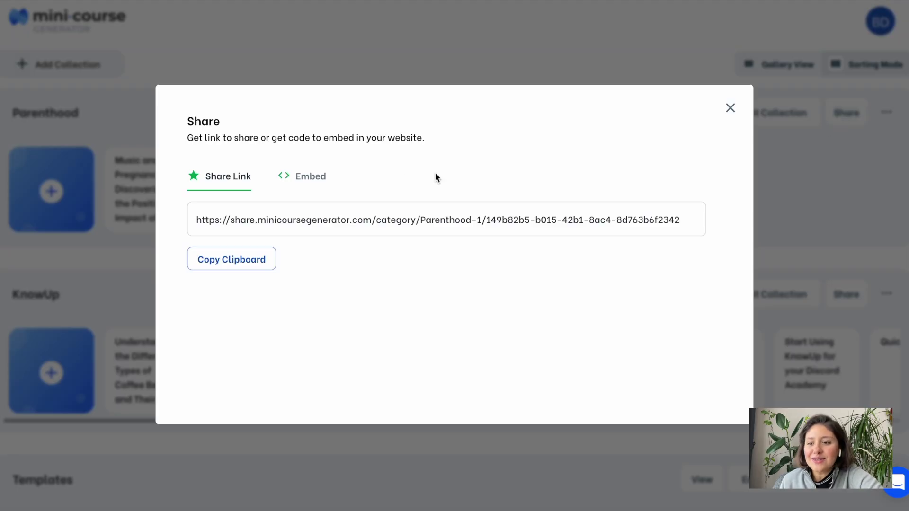
click(324, 178)
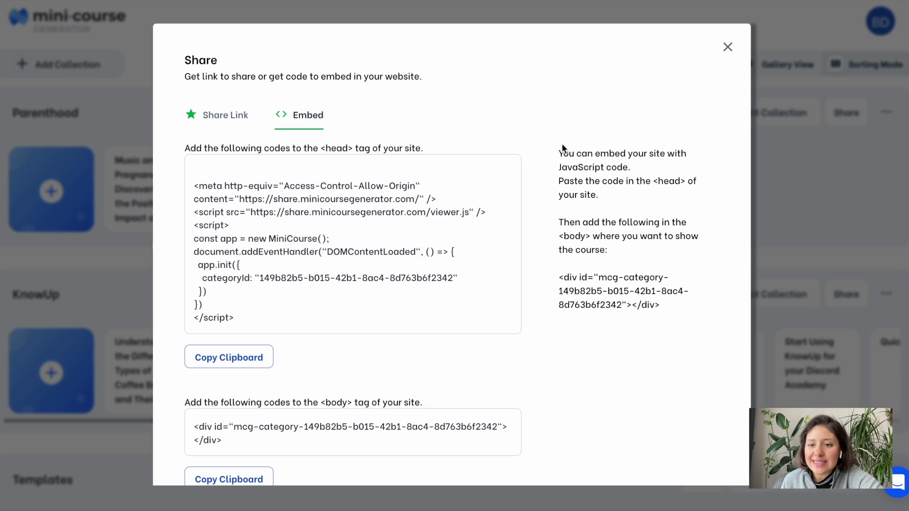
click(727, 47)
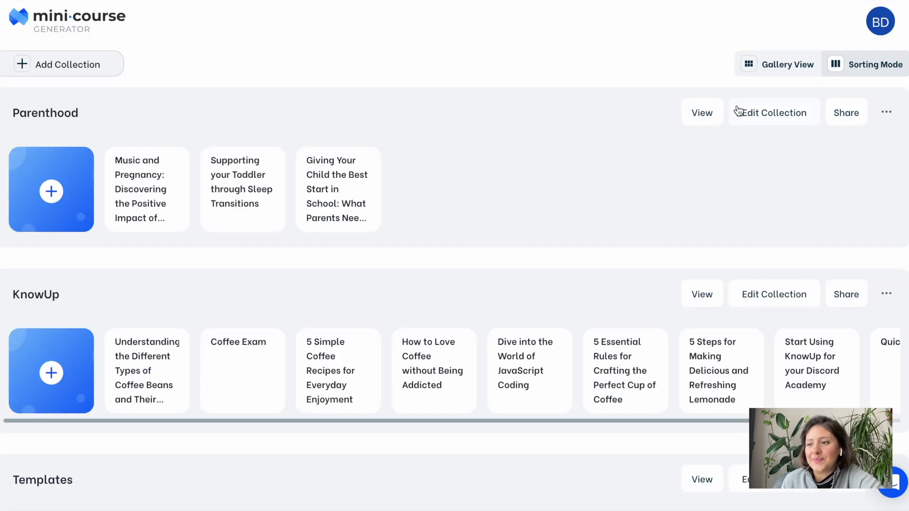
click(747, 123)
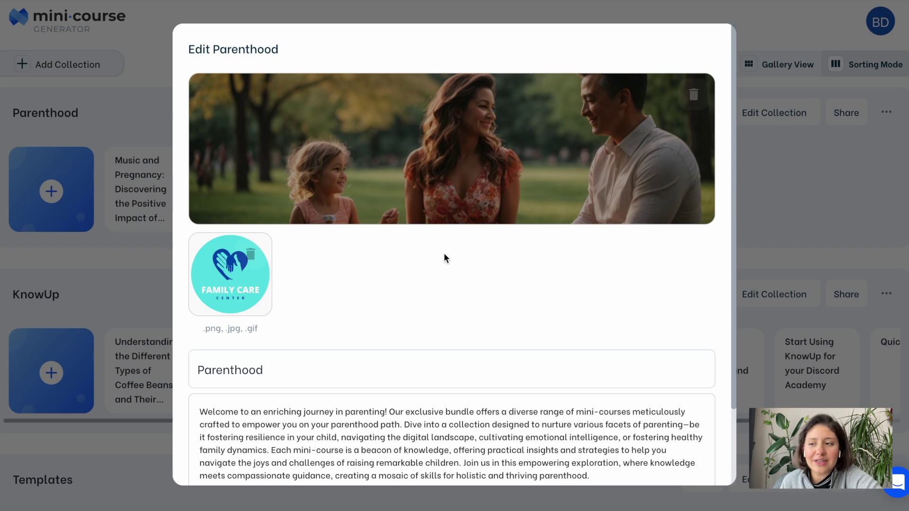
scroll(314, 302, down, 2)
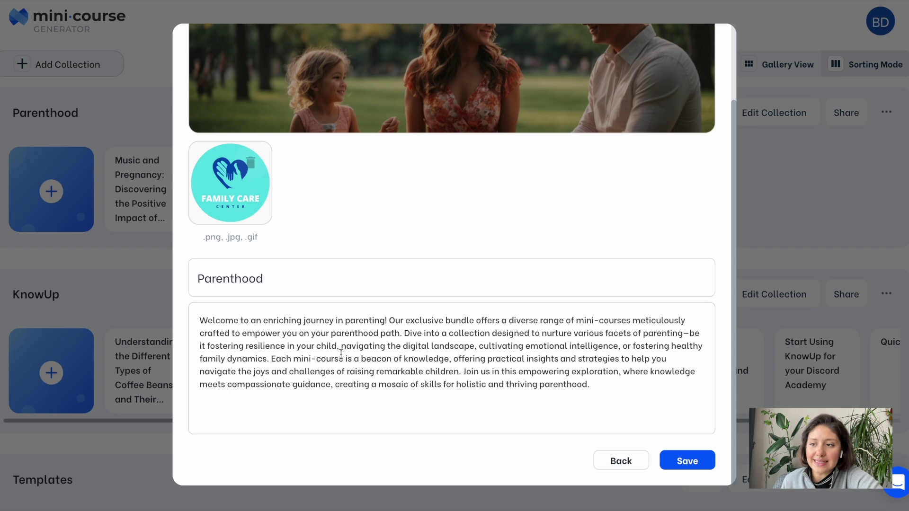
click(603, 458)
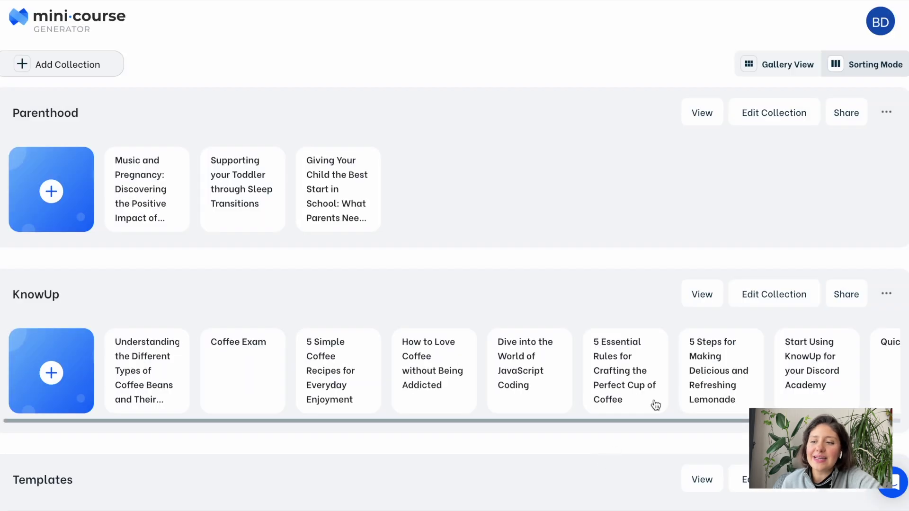
Step: View the public Parenthood collection page and open its Giving Your Child the Best Start course
click(709, 118)
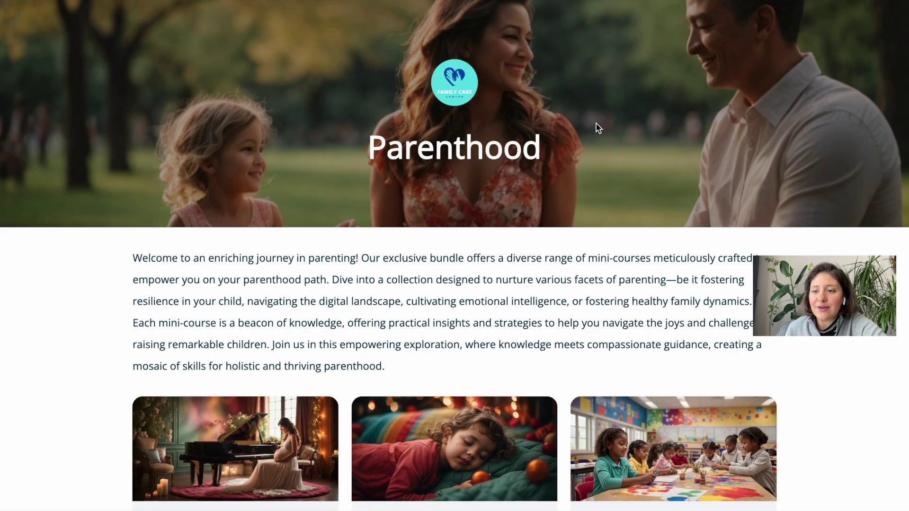
scroll(617, 266, down, 2)
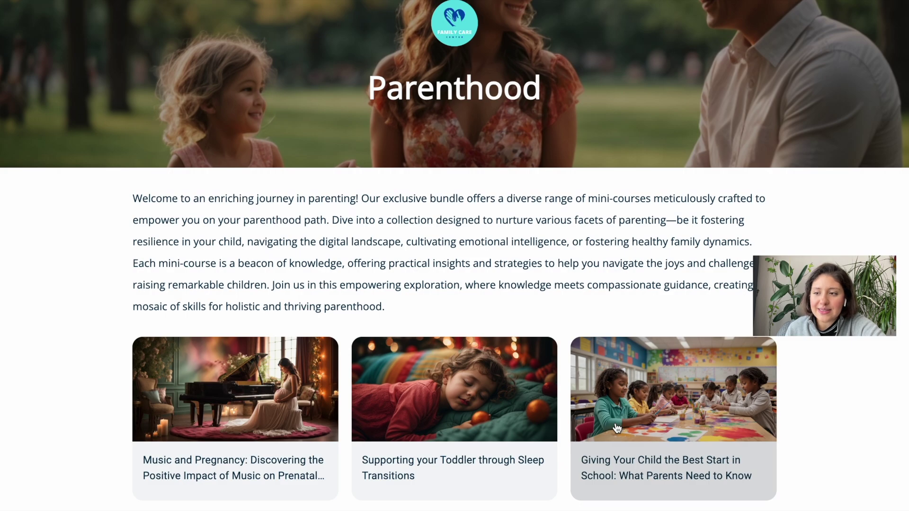
click(616, 428)
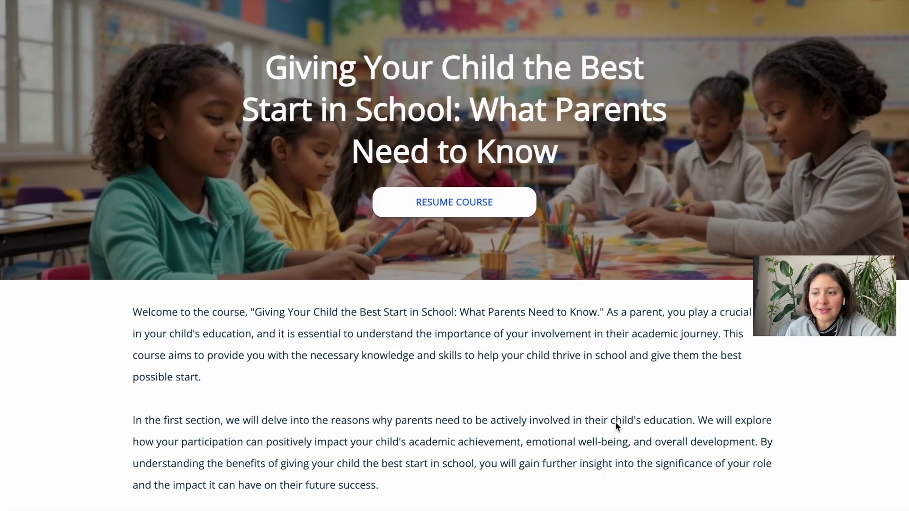